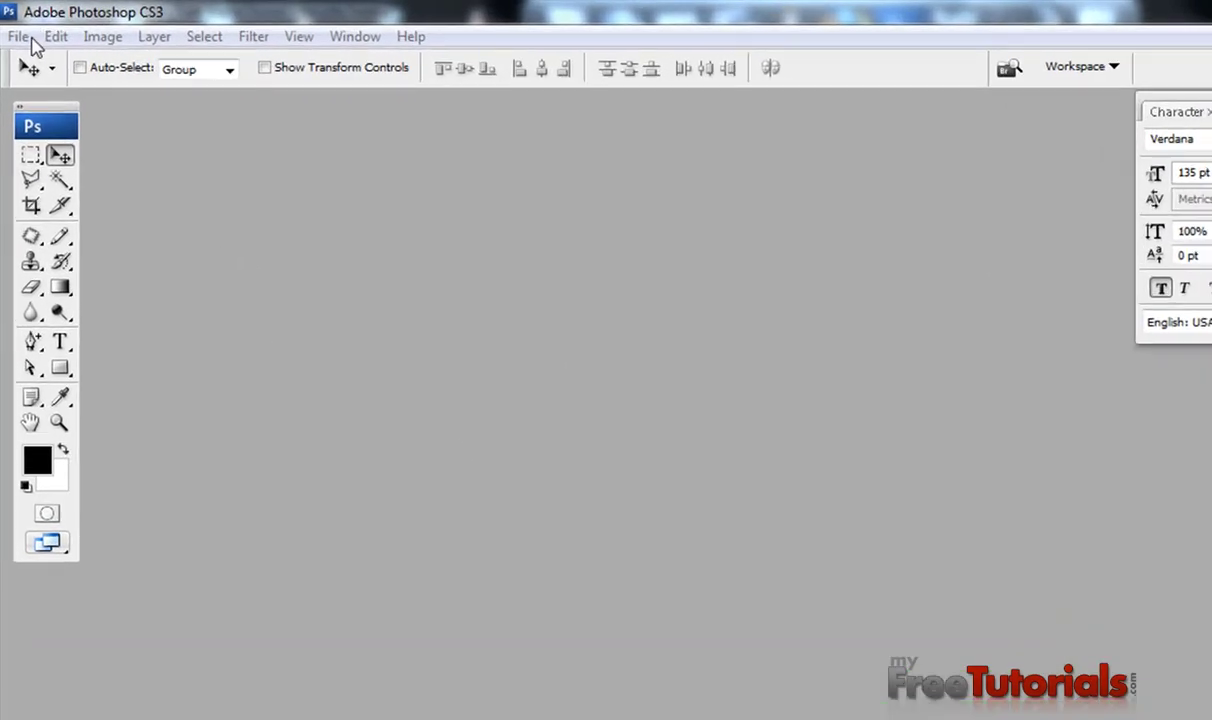
Create a new document 700 pixels wide and 400 pixels high
{"action": "left_click", "coordinate": [22, 37]}
{"action": "left_click", "coordinate": [35, 60]}
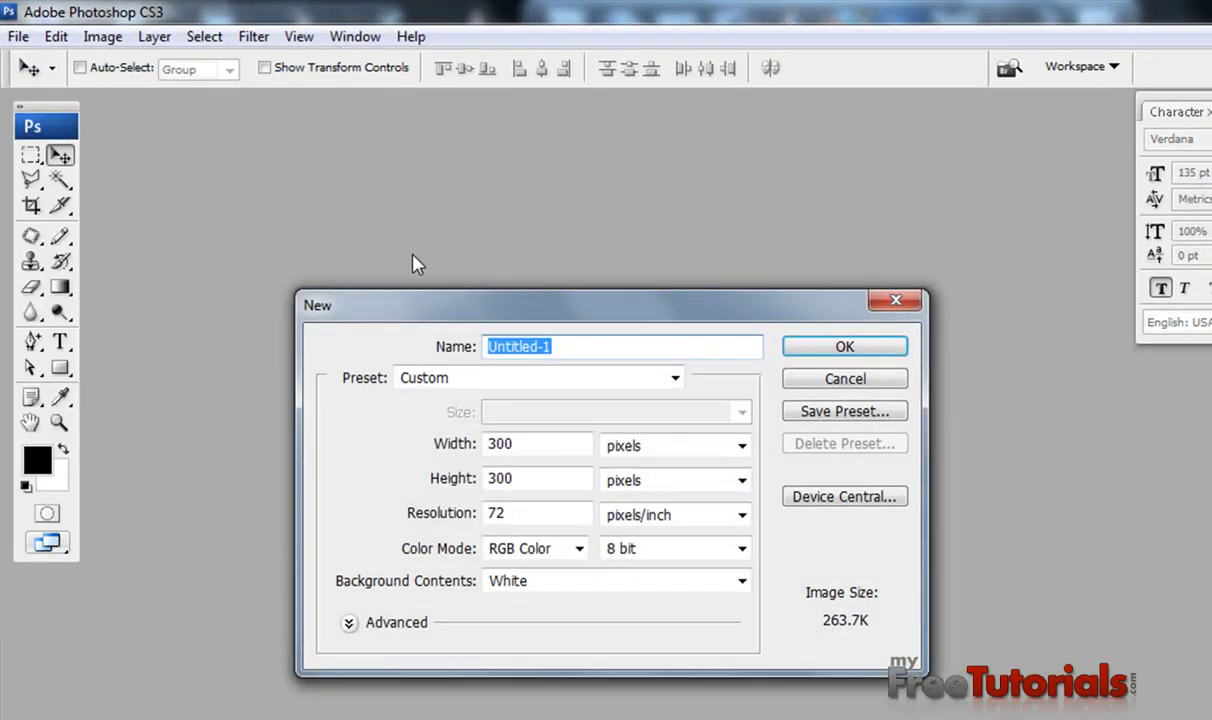
{"action": "double_click", "coordinate": [546, 440]}
{"action": "type", "text": "700"}
{"action": "key", "text": "Tab"}
{"action": "key", "text": "Tab"}
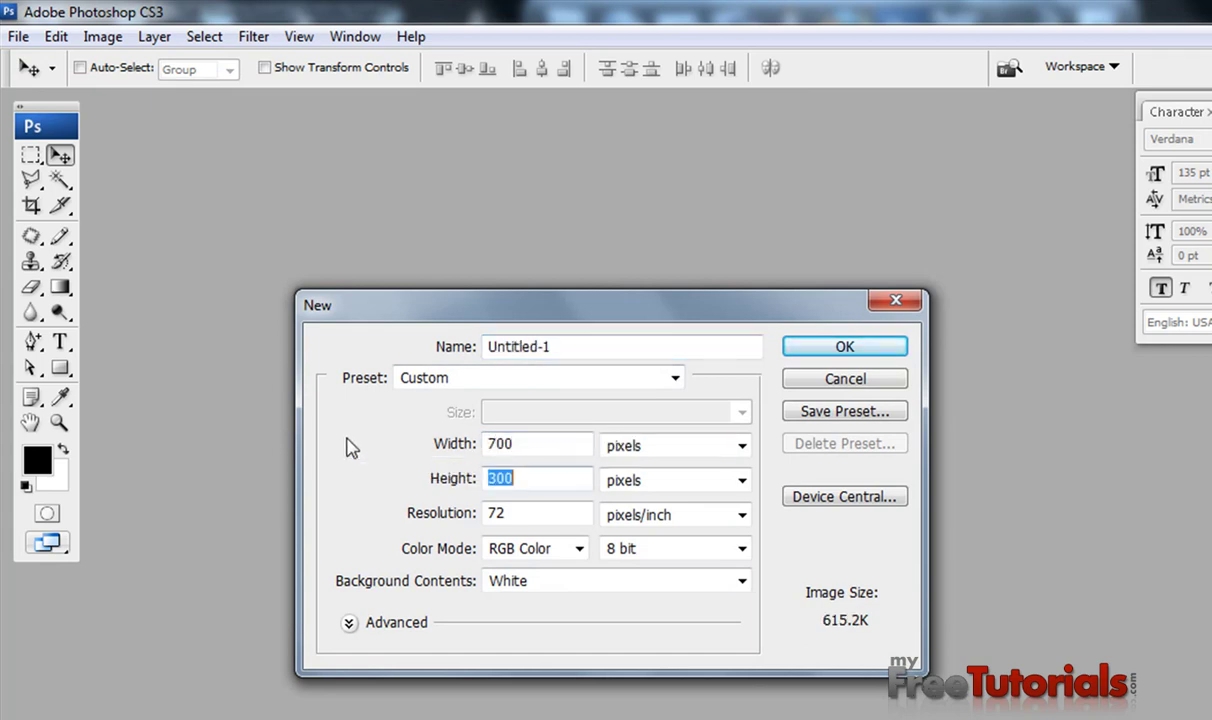
{"action": "type", "text": "400"}
{"action": "key", "text": "Return"}
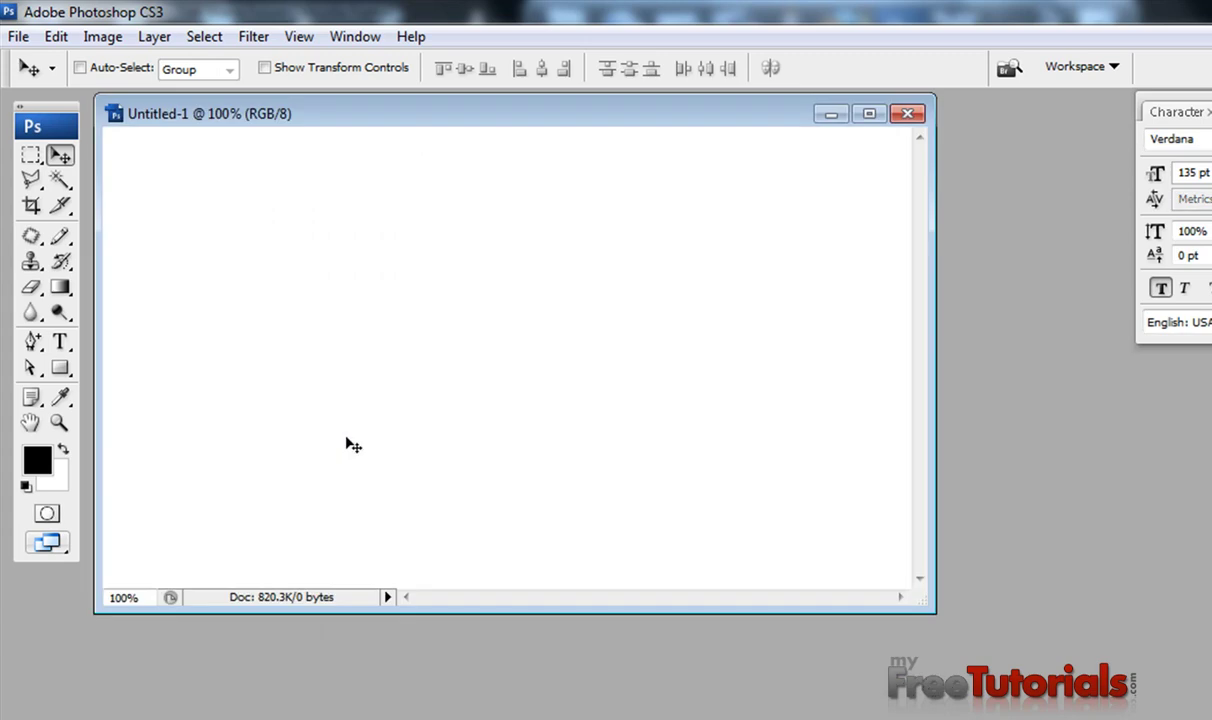
Type the word TUTORIALS on the canvas and drag it right and down into position
{"action": "left_click_drag", "start_coordinate": [419, 126], "coordinate": [492, 234]}
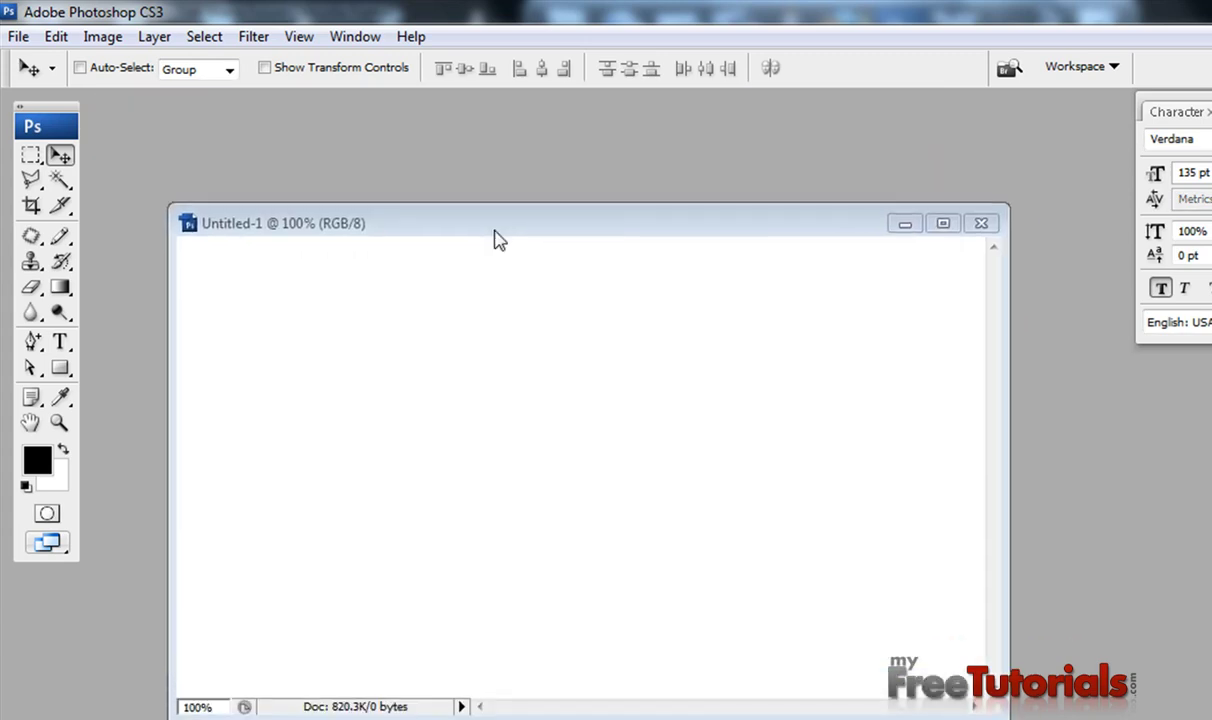
{"action": "left_click", "coordinate": [59, 341]}
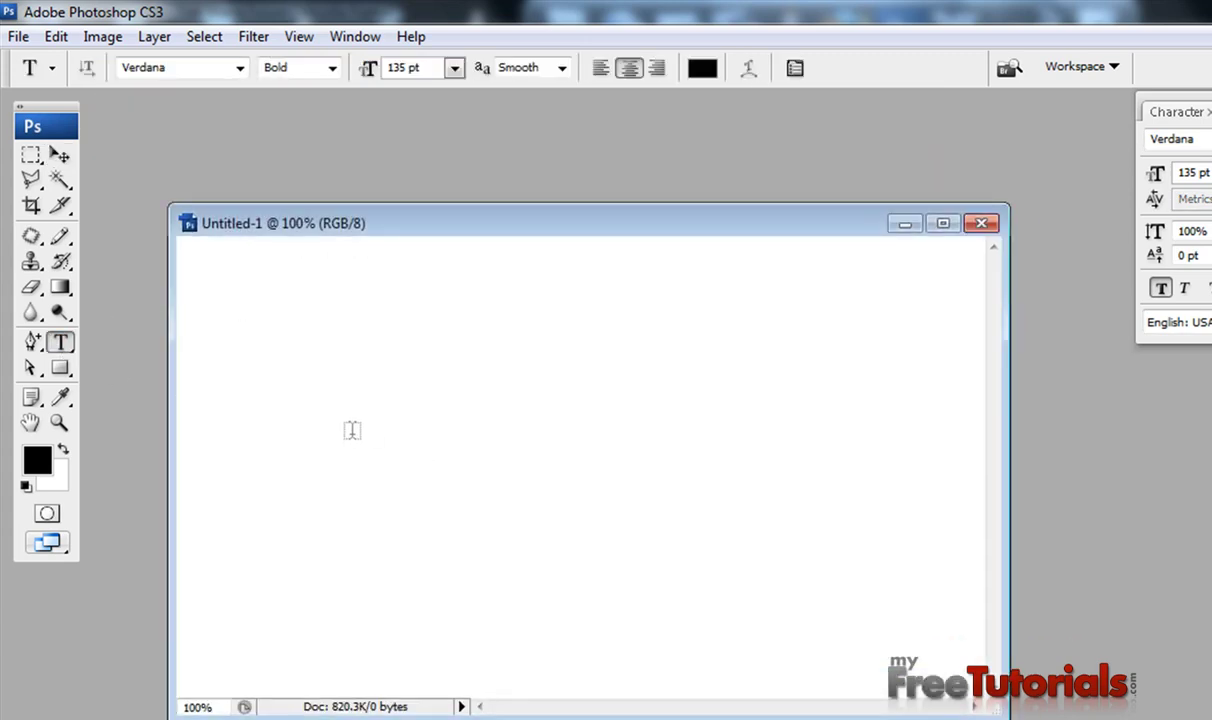
{"action": "left_click", "coordinate": [331, 448]}
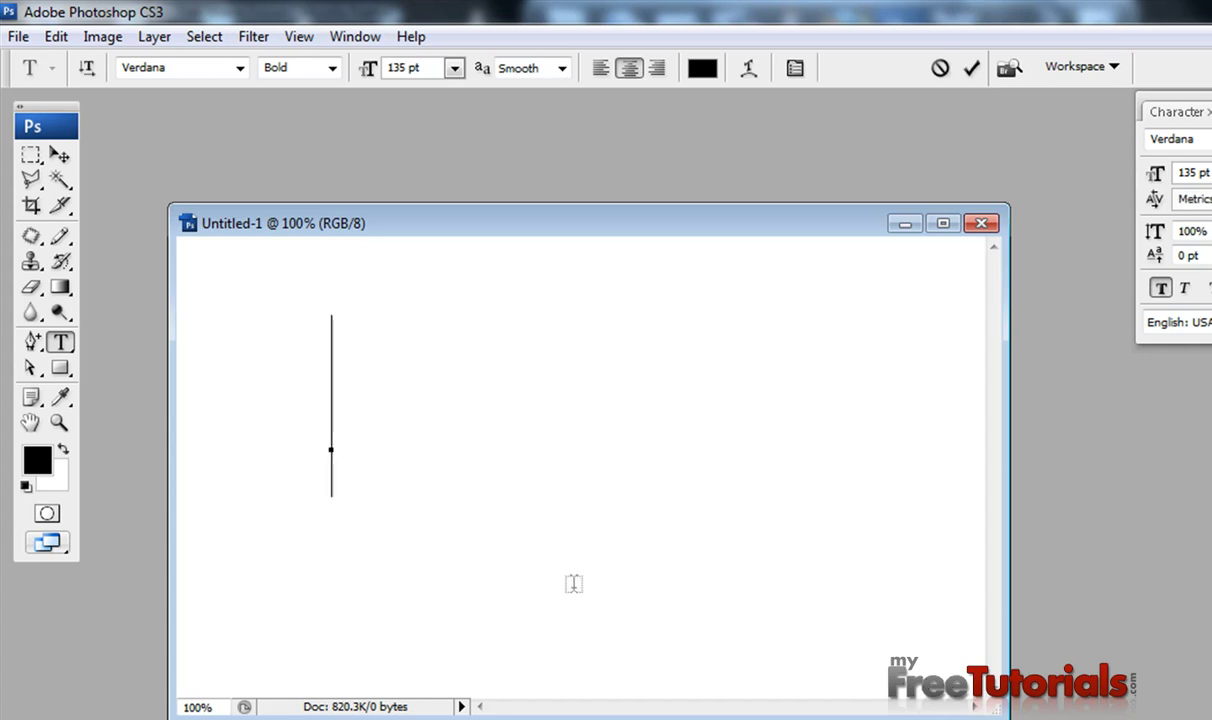
{"action": "type", "text": "TU"}
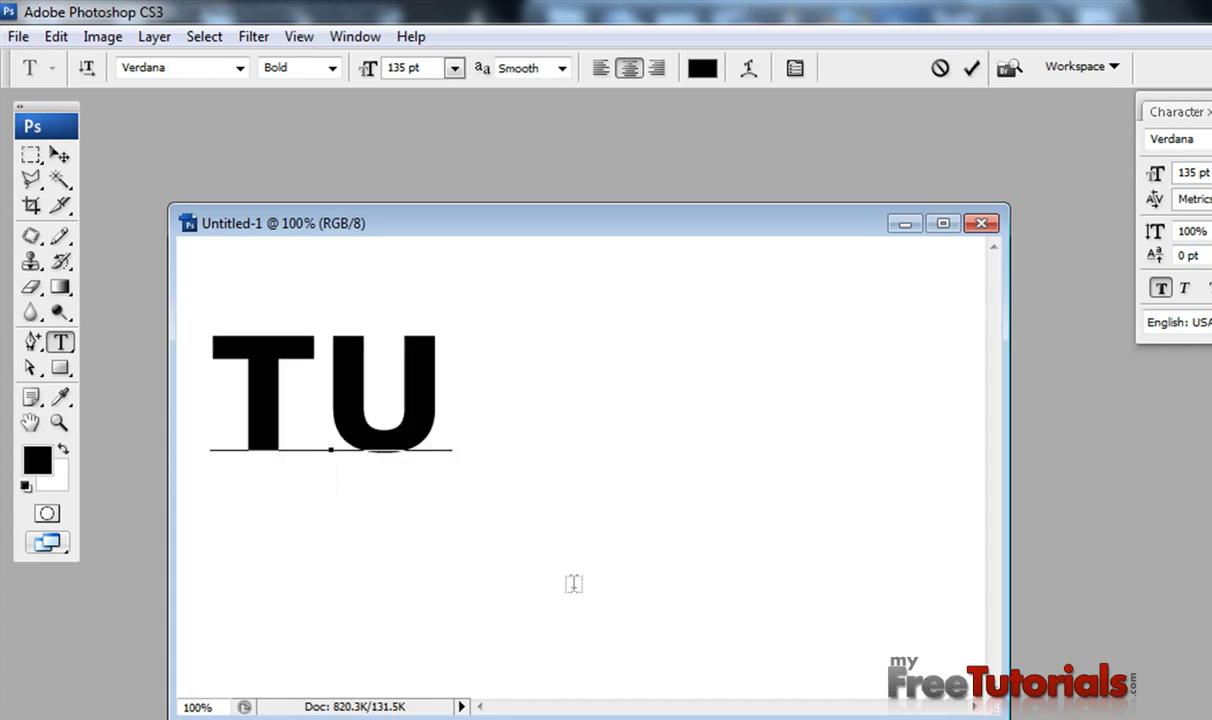
{"action": "type", "text": "TOR"}
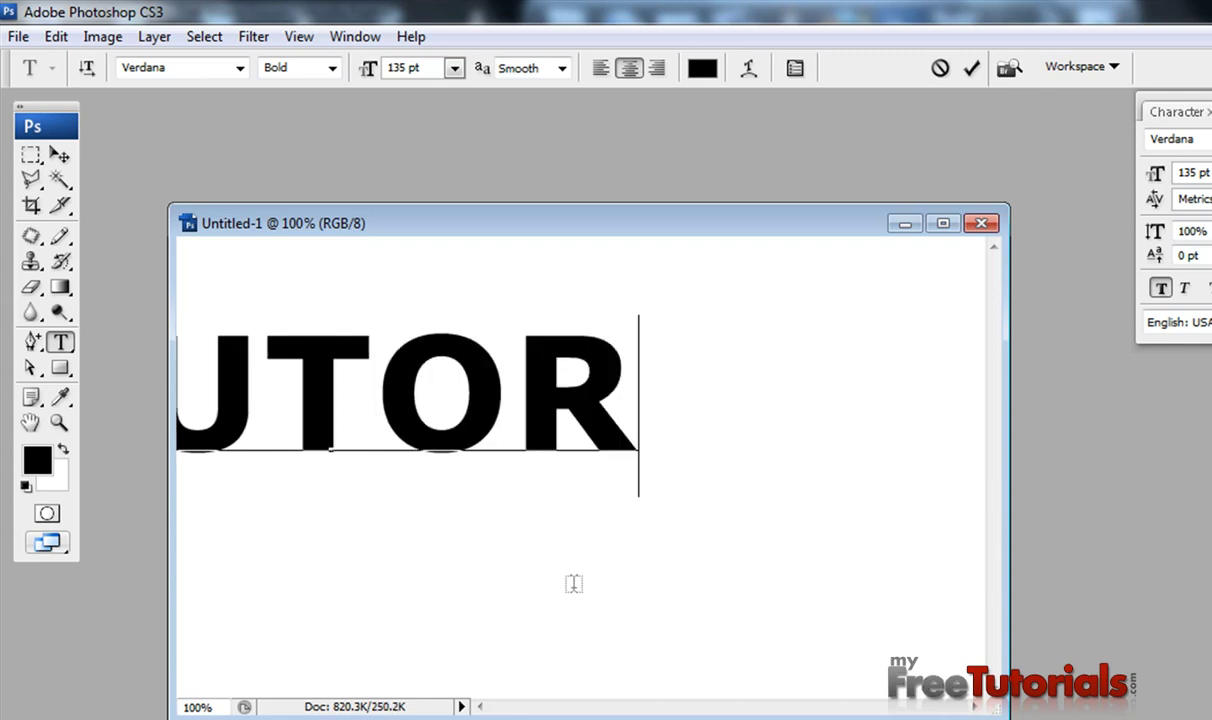
{"action": "type", "text": "IALS"}
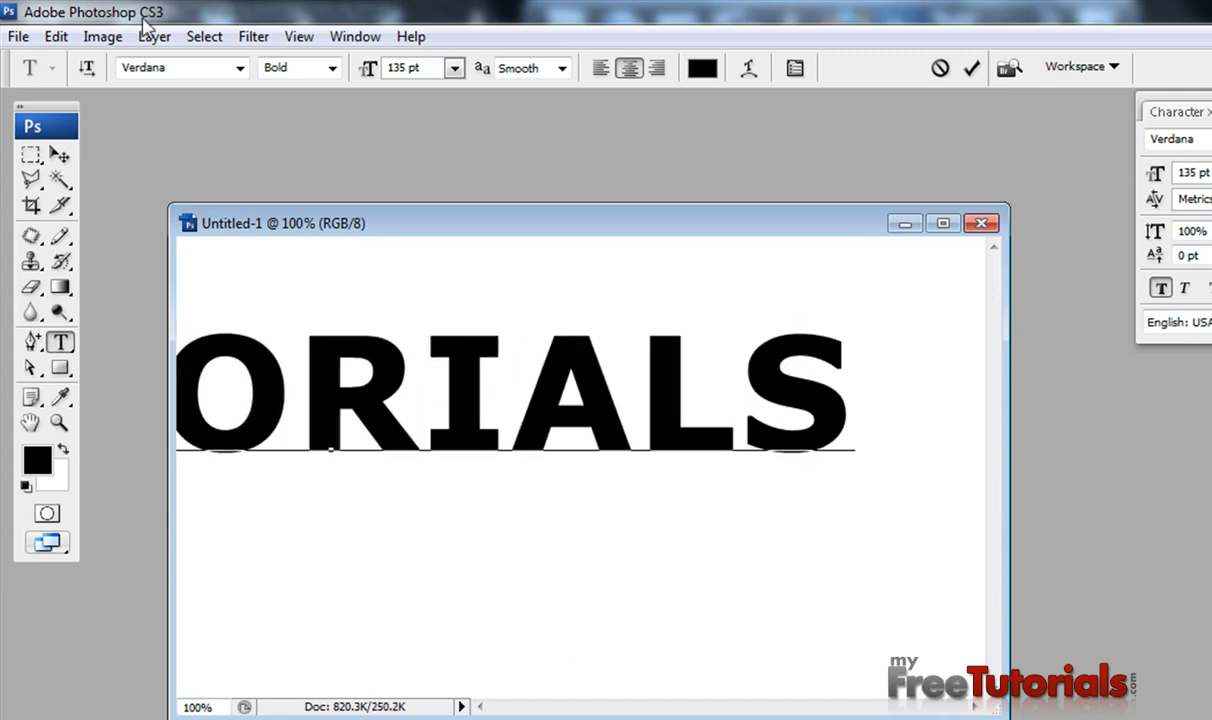
{"action": "left_click", "coordinate": [60, 155]}
{"action": "mouse_move", "coordinate": [494, 388]}
{"action": "left_mouse_down"}
{"action": "mouse_move", "coordinate": [634, 428]}
{"action": "mouse_move", "coordinate": [607, 431]}
{"action": "left_mouse_up"}
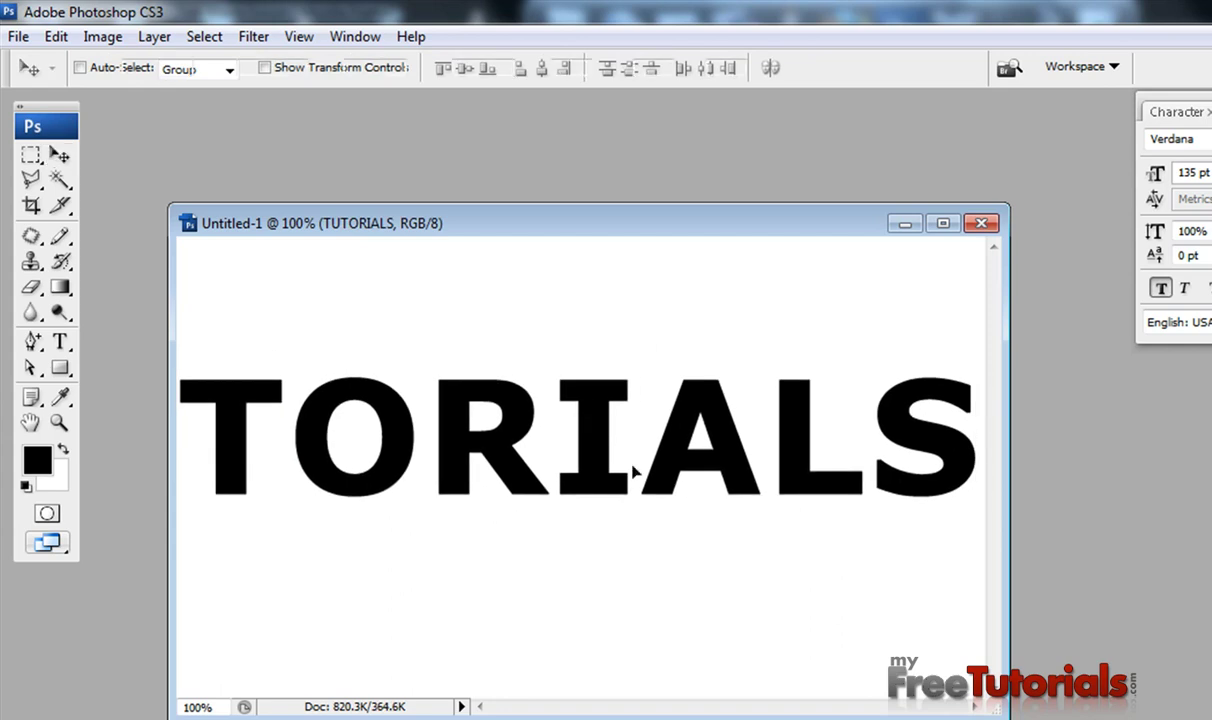
Scale the TUTORIALS text to about 66.5%, shift it right, and enlarge the document window
{"action": "key", "text": "ctrl+t"}
{"action": "left_click_drag", "start_coordinate": [981, 544], "coordinate": [811, 490]}
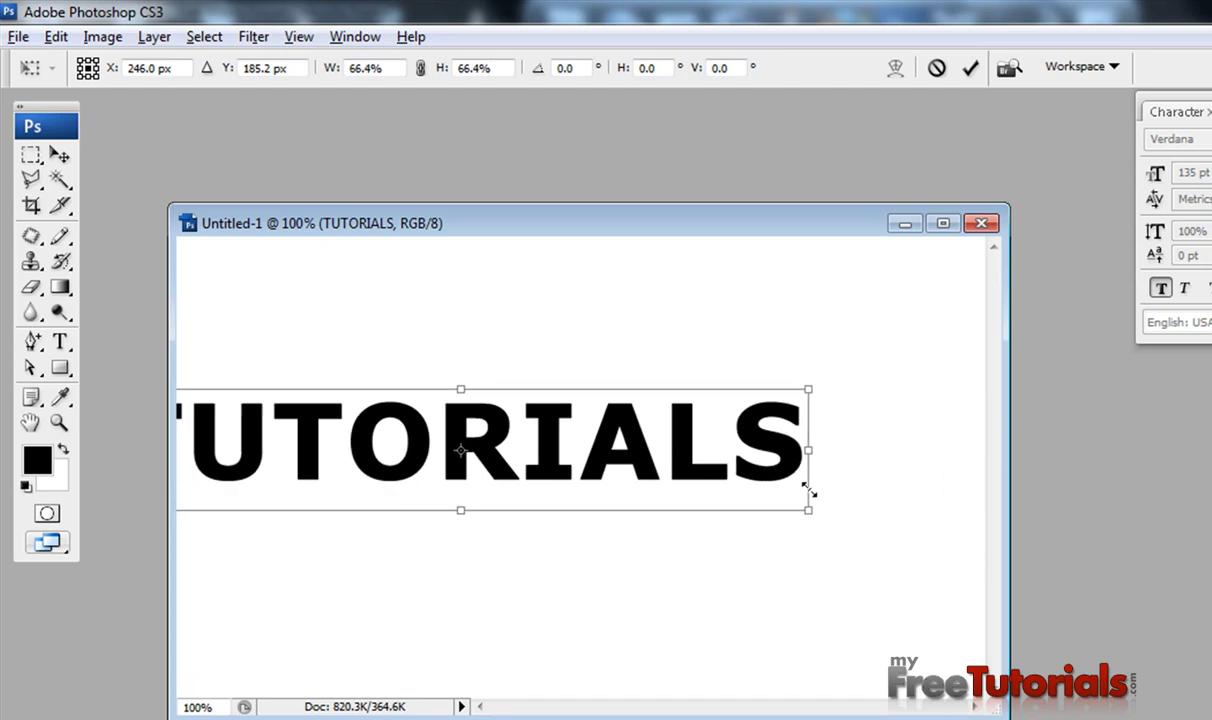
{"action": "left_click_drag", "start_coordinate": [695, 454], "coordinate": [784, 455]}
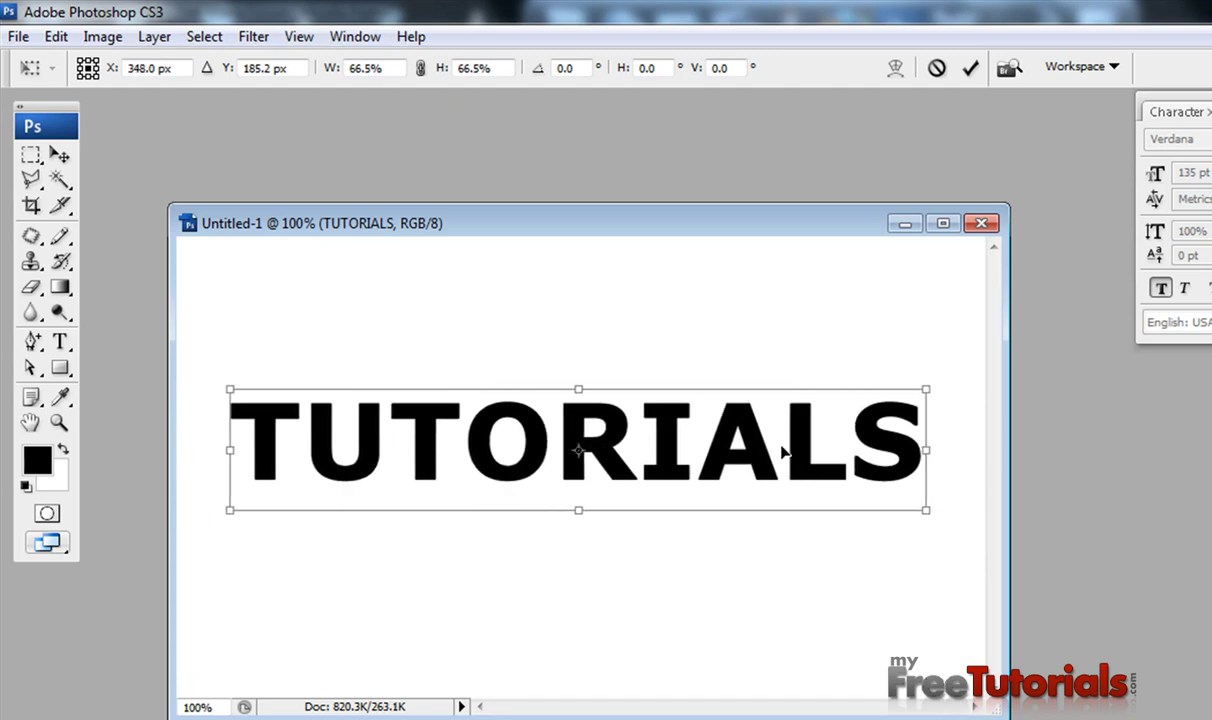
{"action": "key", "text": "Return"}
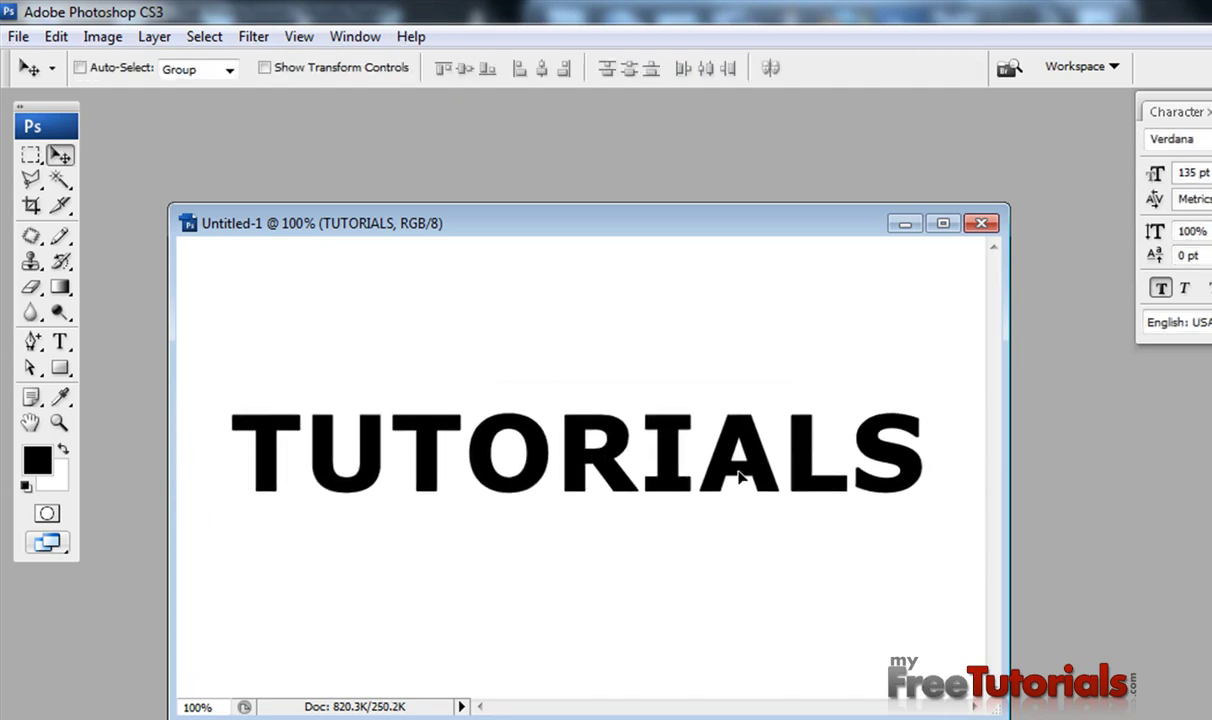
{"action": "left_click_drag", "start_coordinate": [997, 710], "coordinate": [1157, 718]}
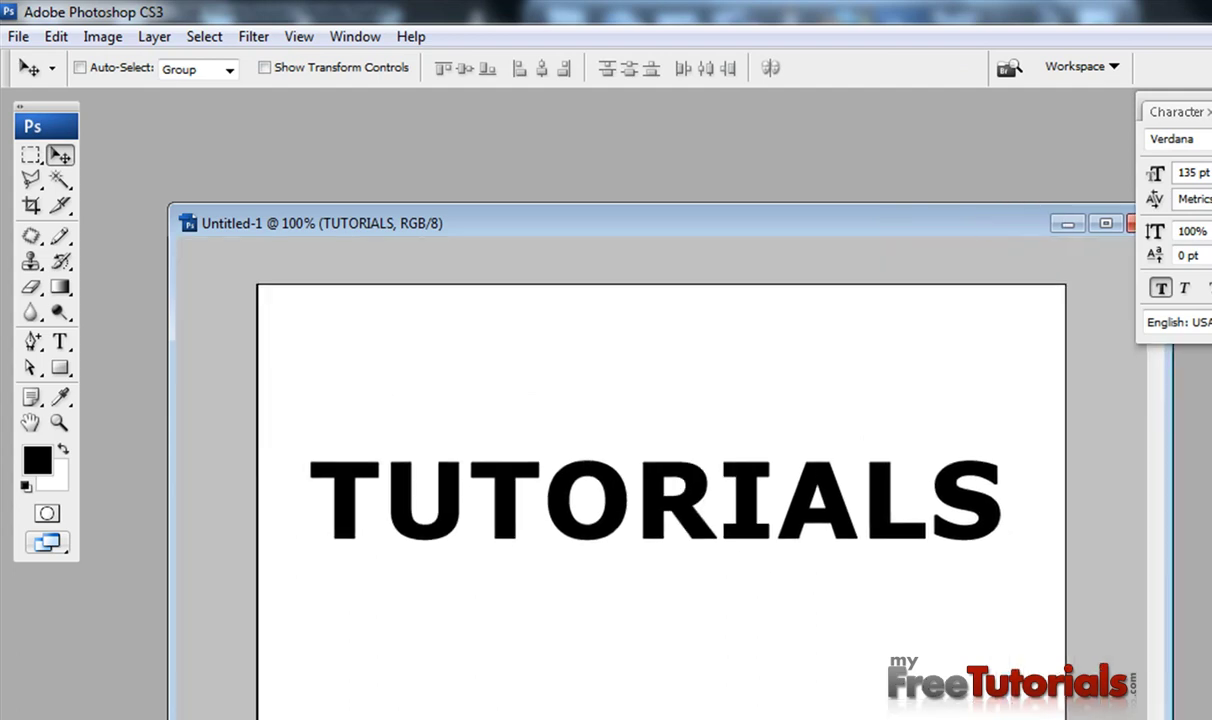
{"action": "left_click_drag", "start_coordinate": [684, 236], "coordinate": [645, 236]}
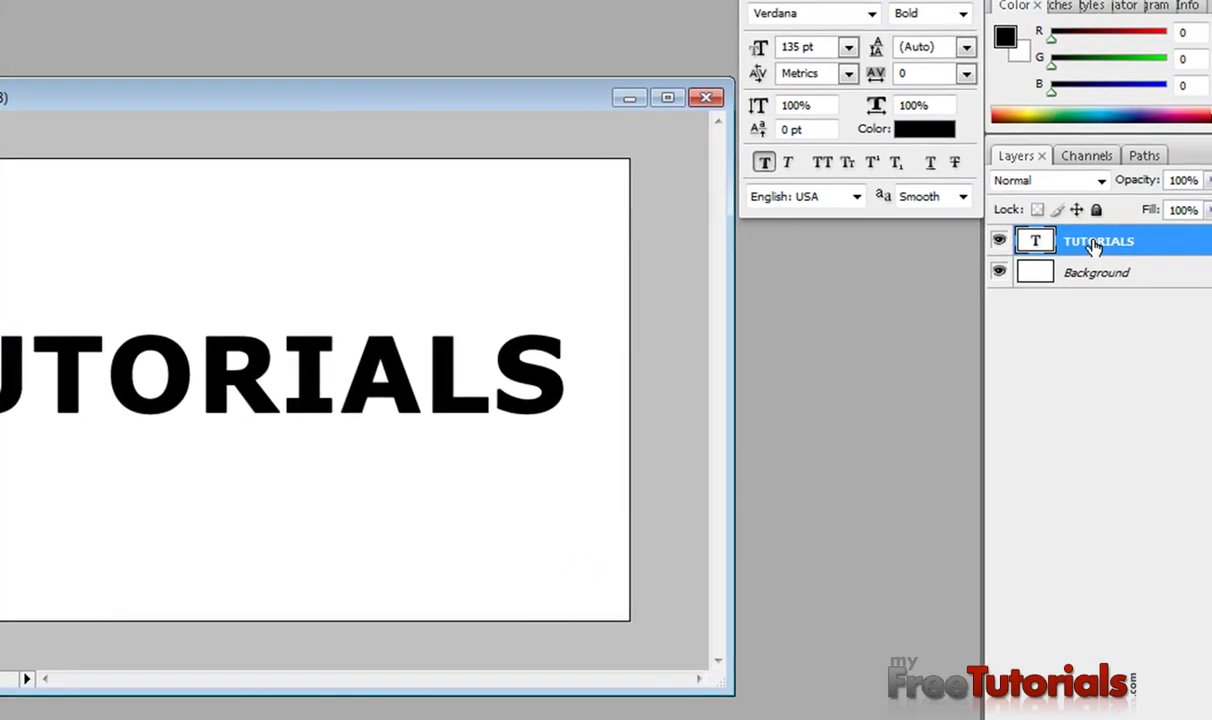
In the TUTORIALS blending options, enable Inner Shadow with dark red colour 610200
{"action": "right_click", "coordinate": [1018, 246]}
{"action": "left_click", "coordinate": [970, 226]}
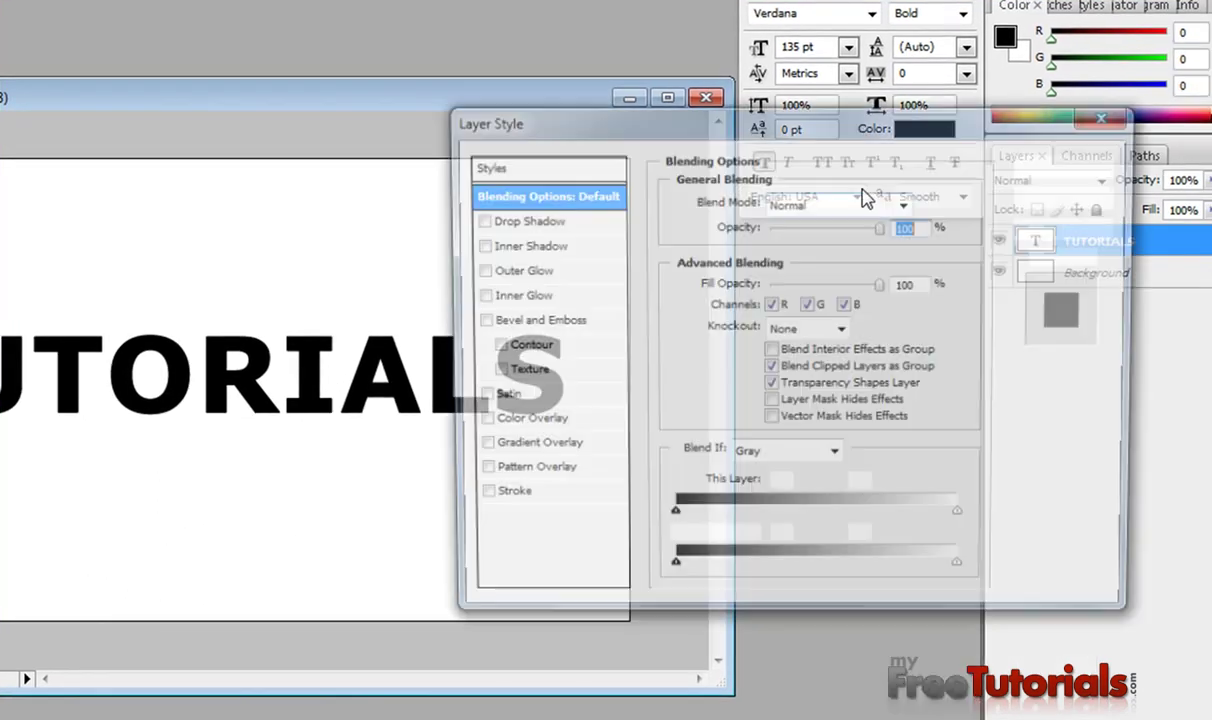
{"action": "left_click_drag", "start_coordinate": [736, 141], "coordinate": [683, 137]}
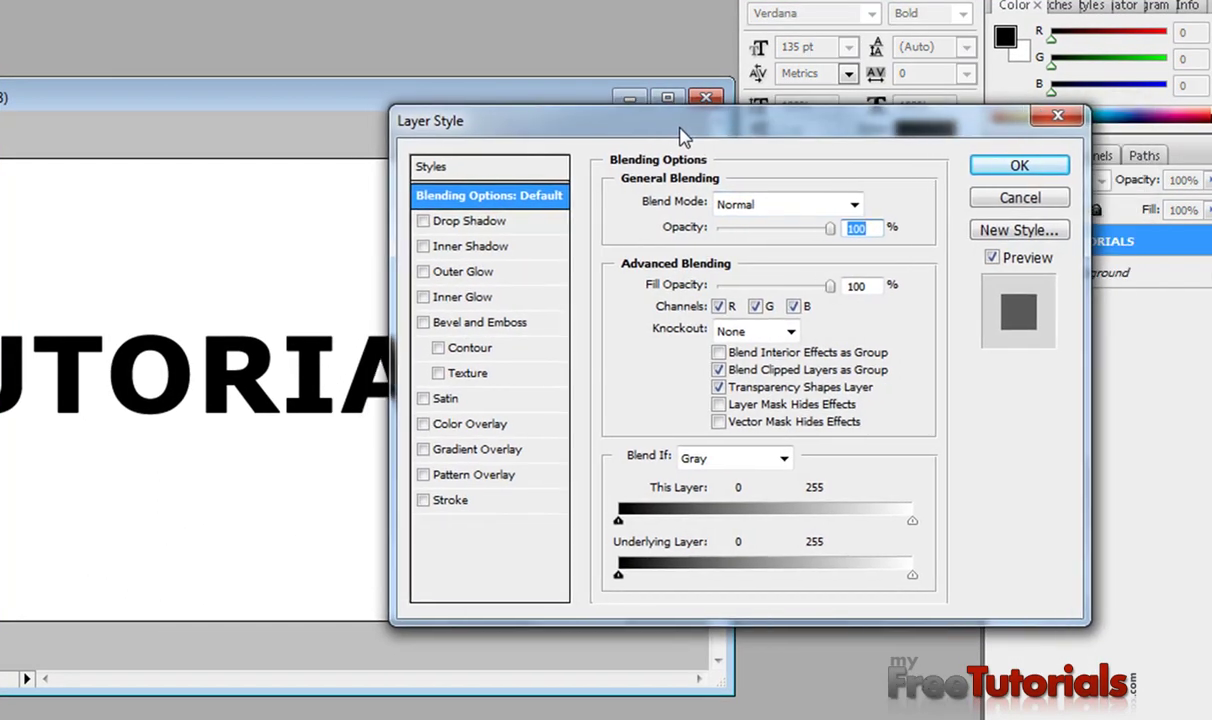
{"action": "left_click", "coordinate": [424, 246]}
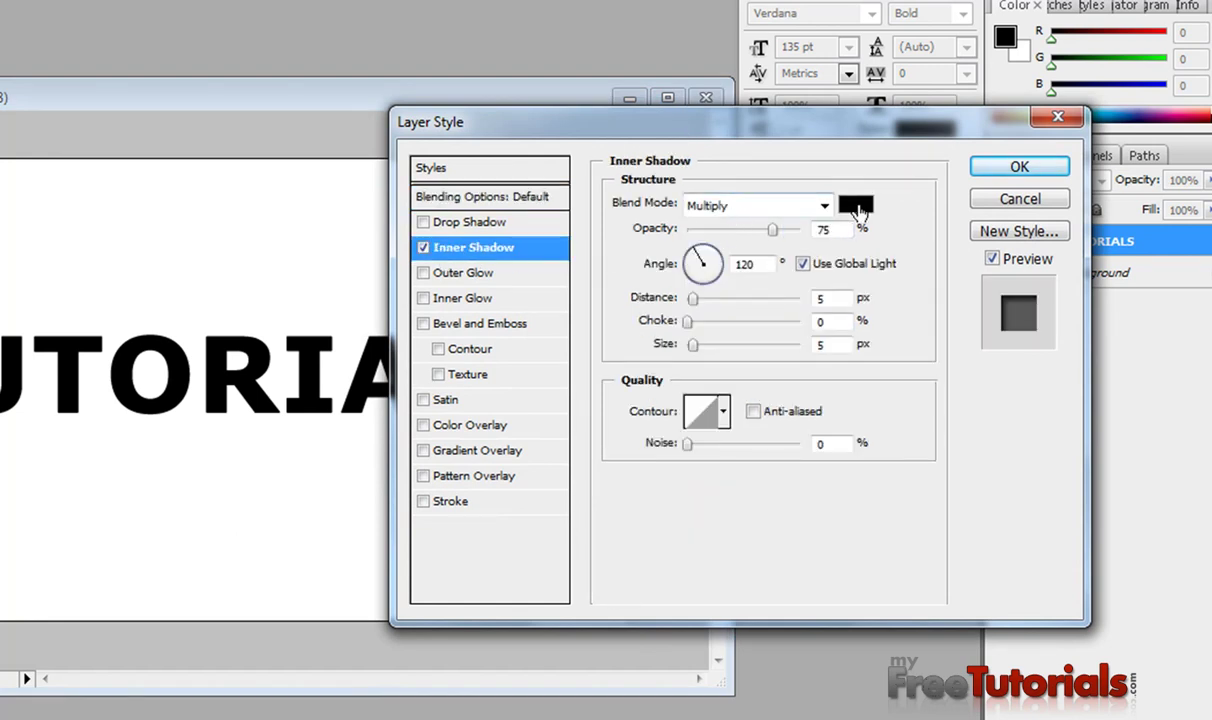
{"action": "left_click", "coordinate": [856, 204]}
{"action": "double_click", "coordinate": [800, 546]}
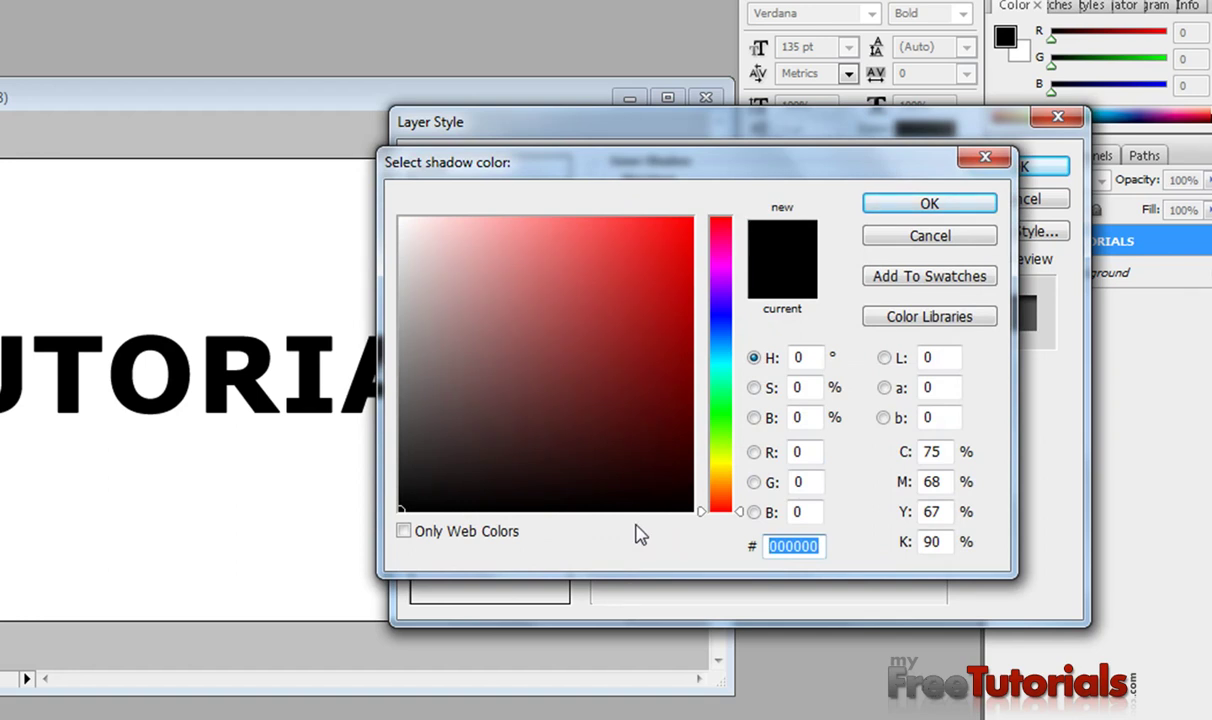
{"action": "type", "text": "6"}
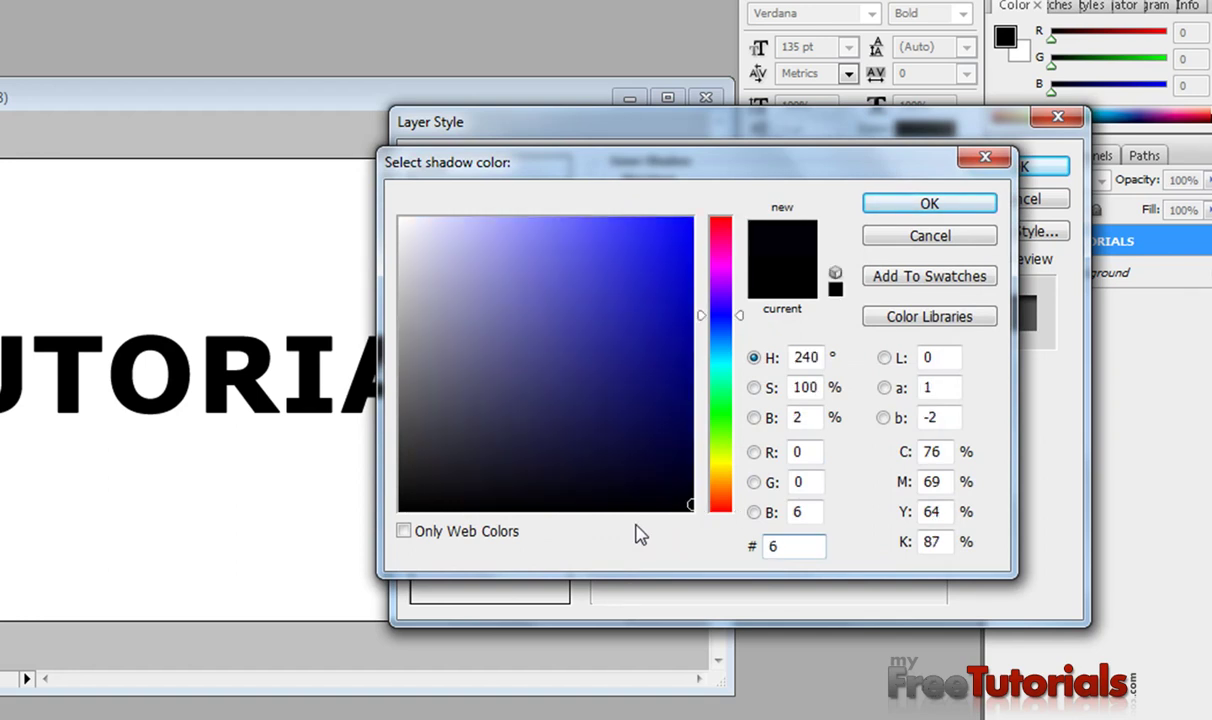
{"action": "type", "text": "10200"}
{"action": "key", "text": "Return"}
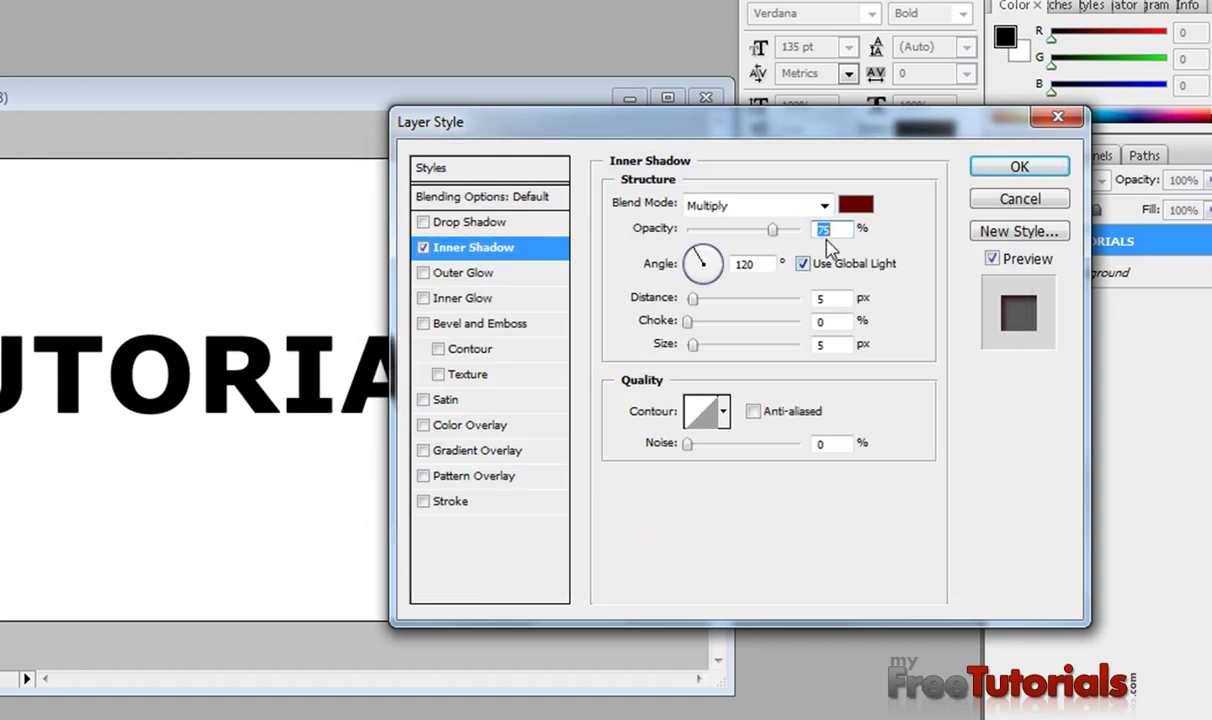
Set the inner shadow to 100% opacity, -90° angle, 0 distance, and choke and size 4
{"action": "type", "text": "100"}
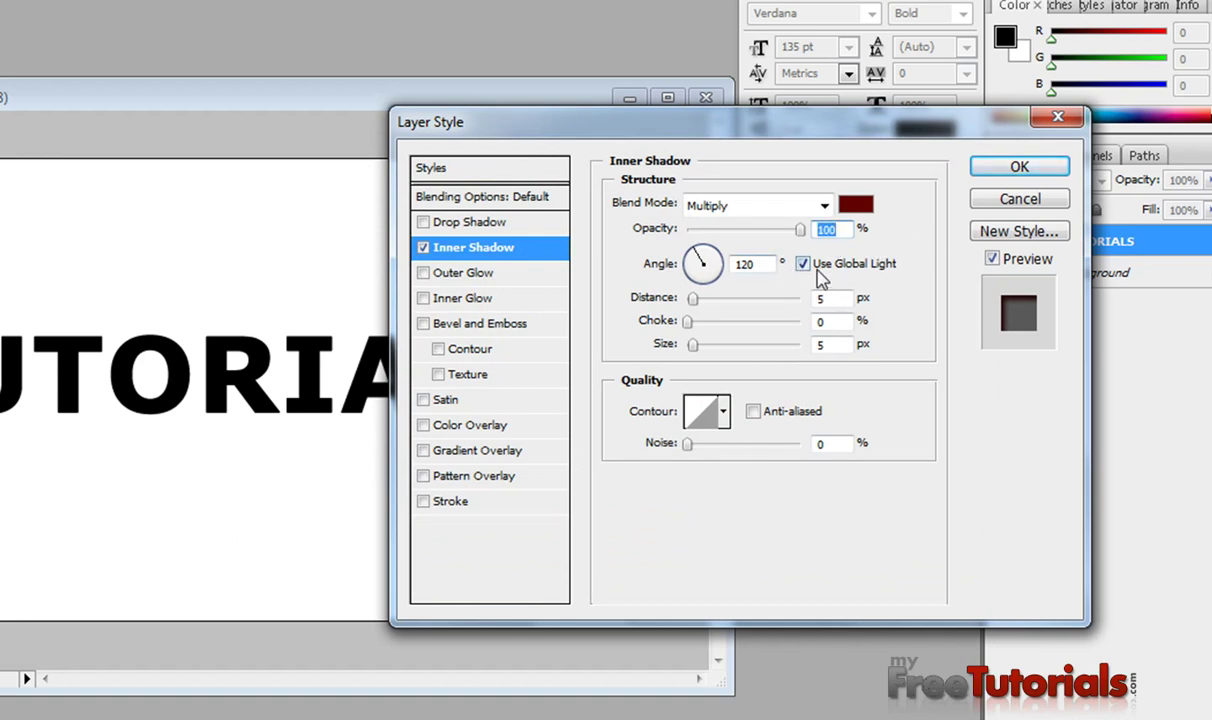
{"action": "double_click", "coordinate": [745, 263]}
{"action": "type", "text": "-90"}
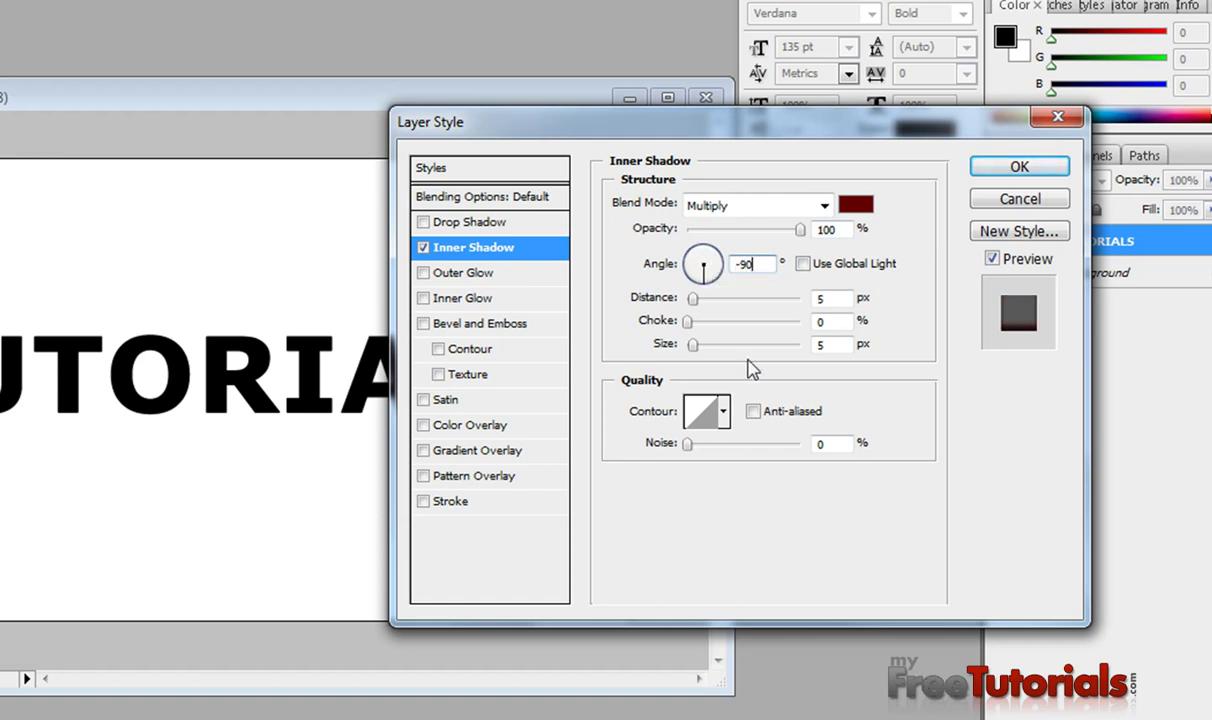
{"action": "double_click", "coordinate": [820, 298]}
{"action": "type", "text": "0"}
{"action": "double_click", "coordinate": [850, 322]}
{"action": "double_click", "coordinate": [827, 345]}
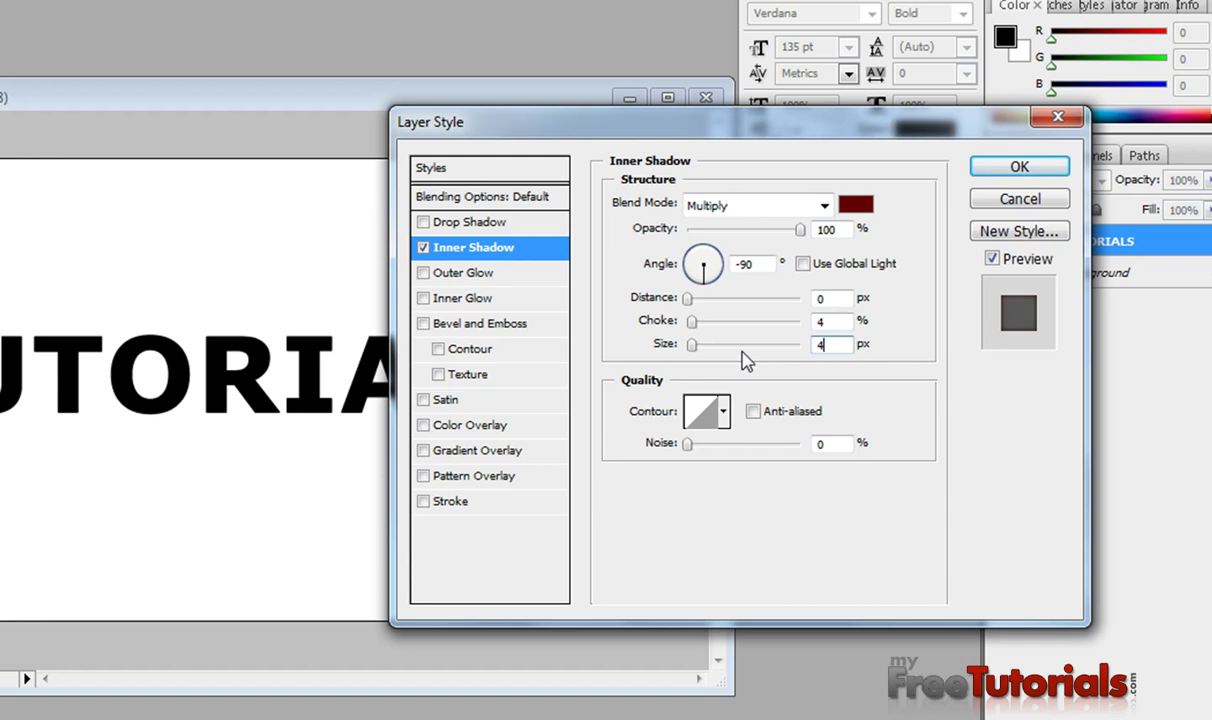
Enable Gradient Overlay and set the gradient's left colour stop to orange f96900
{"action": "left_click", "coordinate": [468, 452]}
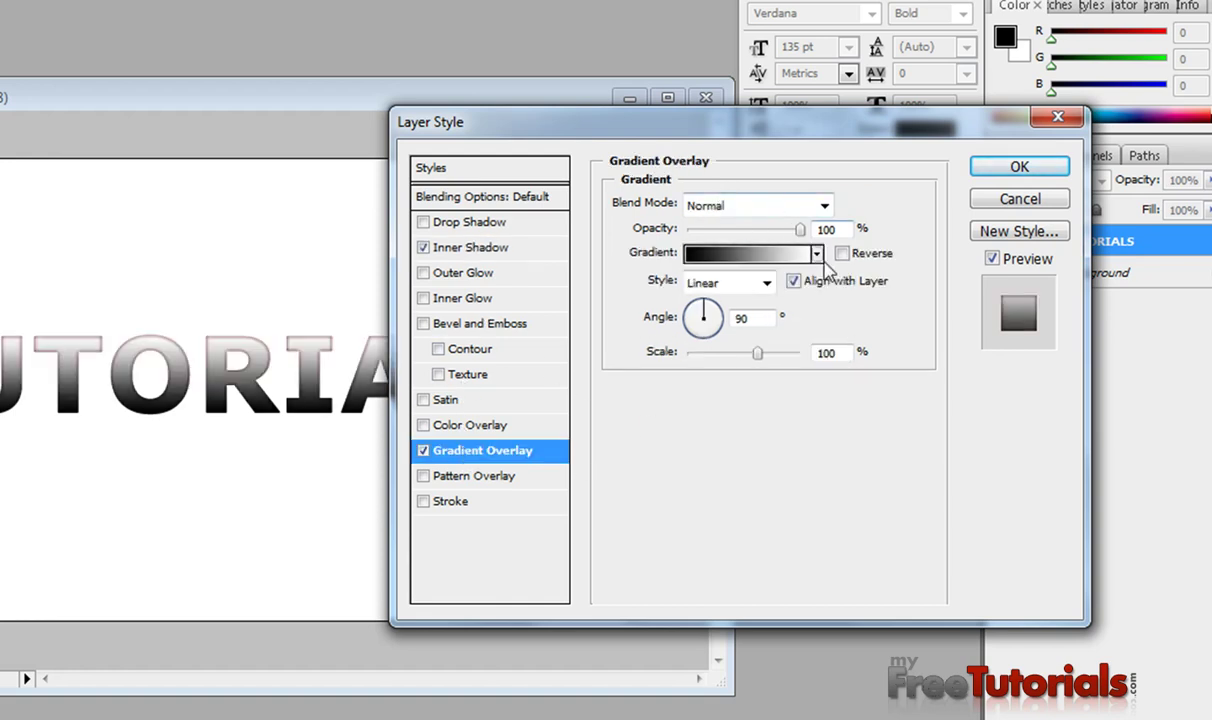
{"action": "left_click", "coordinate": [728, 256]}
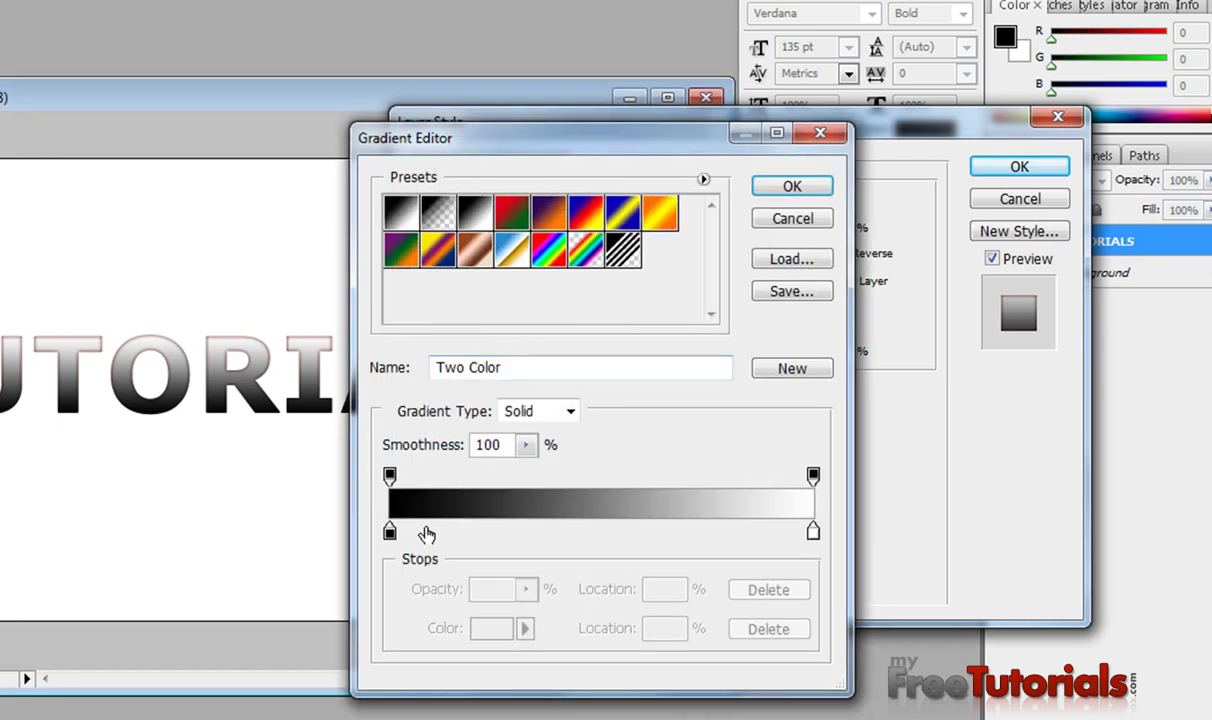
{"action": "double_click", "coordinate": [390, 533]}
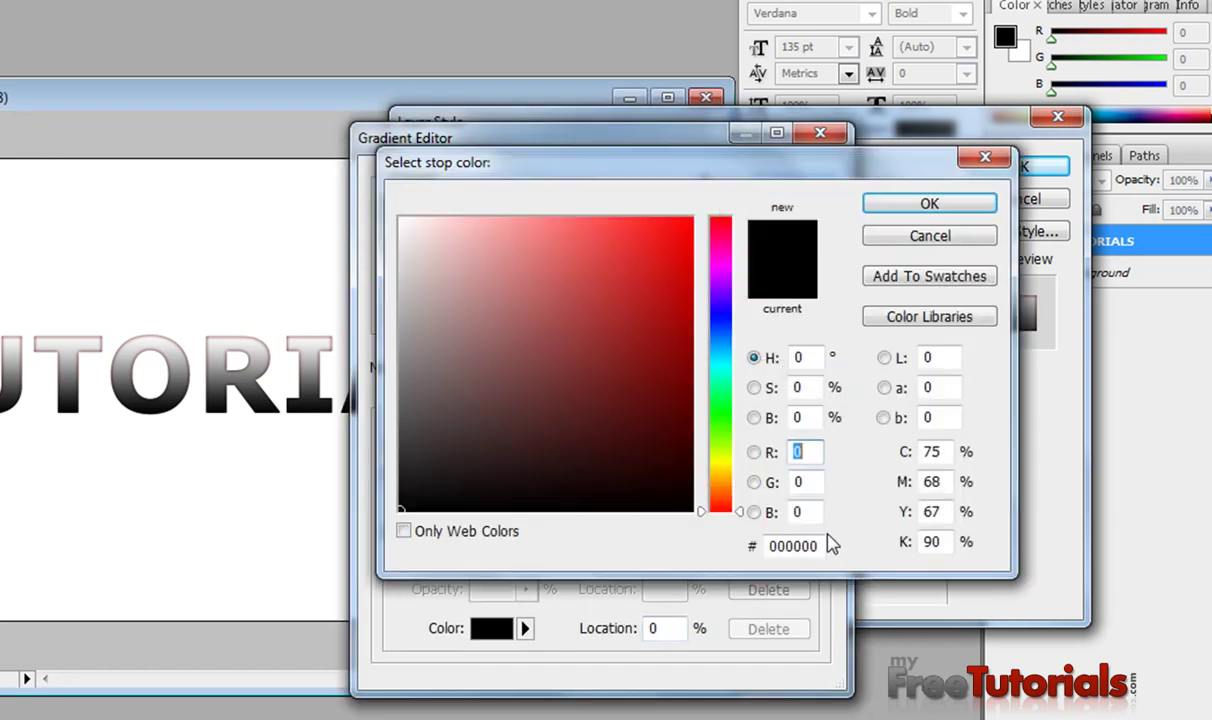
{"action": "left_click", "coordinate": [823, 545]}
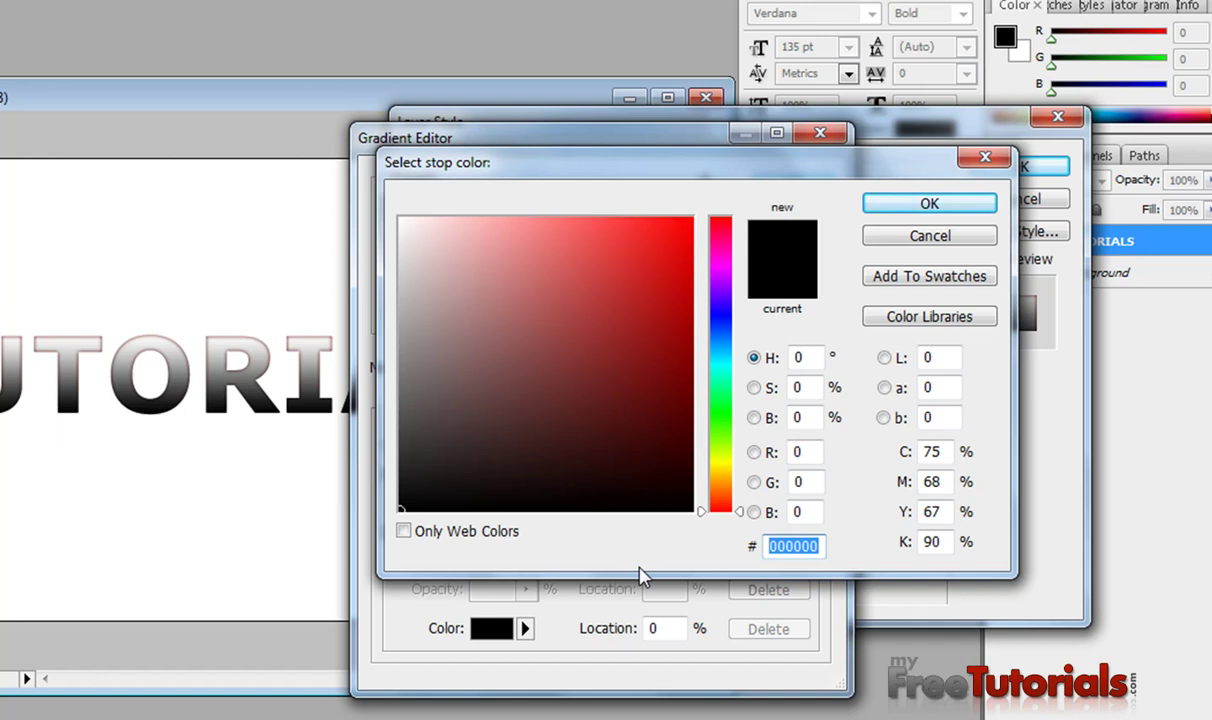
{"action": "type", "text": "f96"}
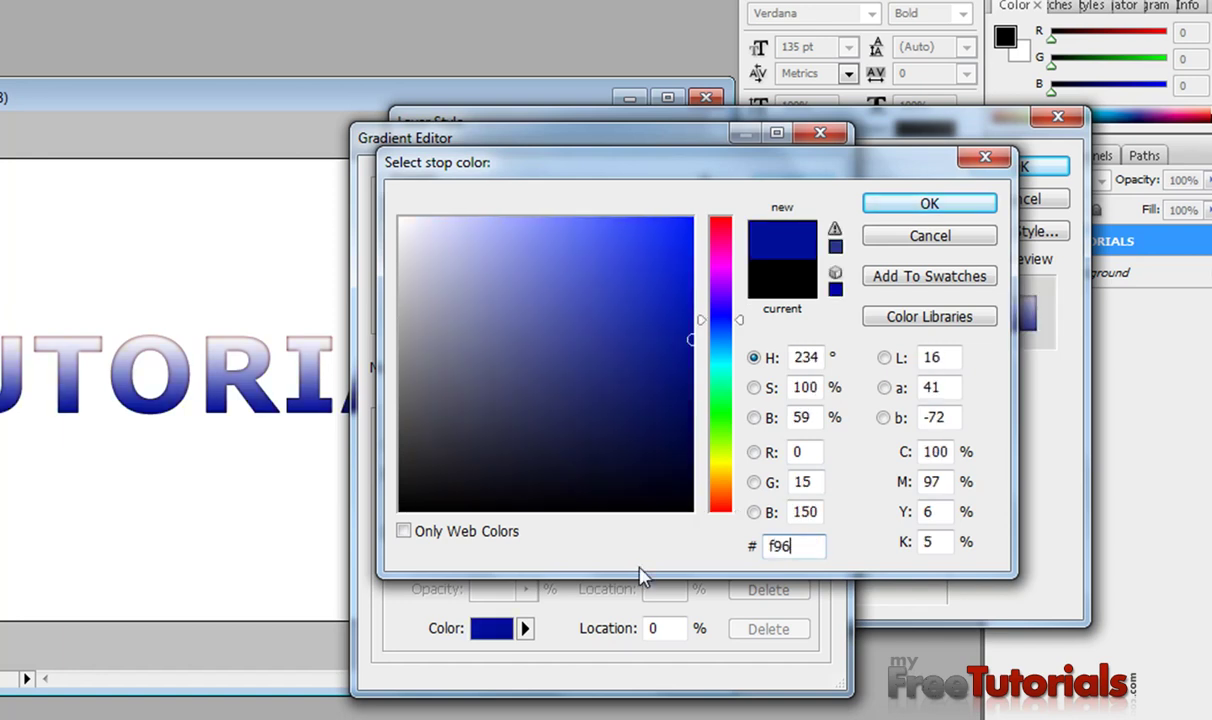
{"action": "type", "text": "900"}
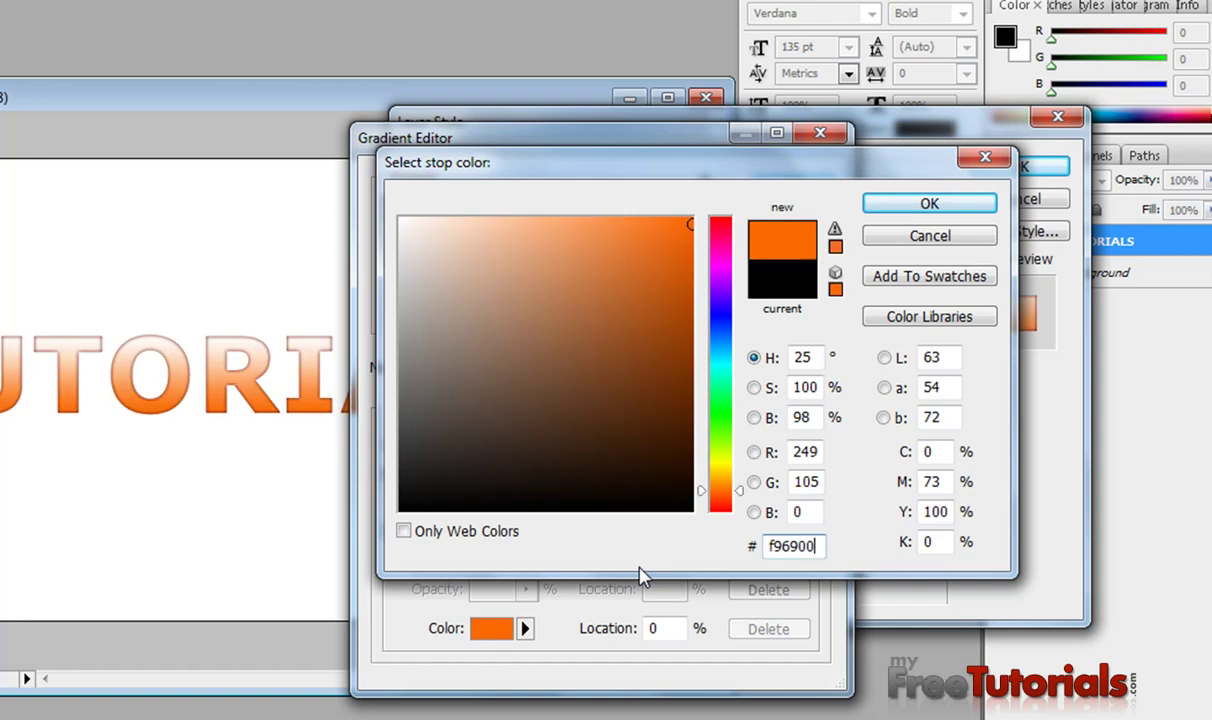
{"action": "key", "text": "Return"}
Add a middle gradient stop around 48% coloured f99b01
{"action": "left_click_drag", "start_coordinate": [601, 531], "coordinate": [602, 533]}
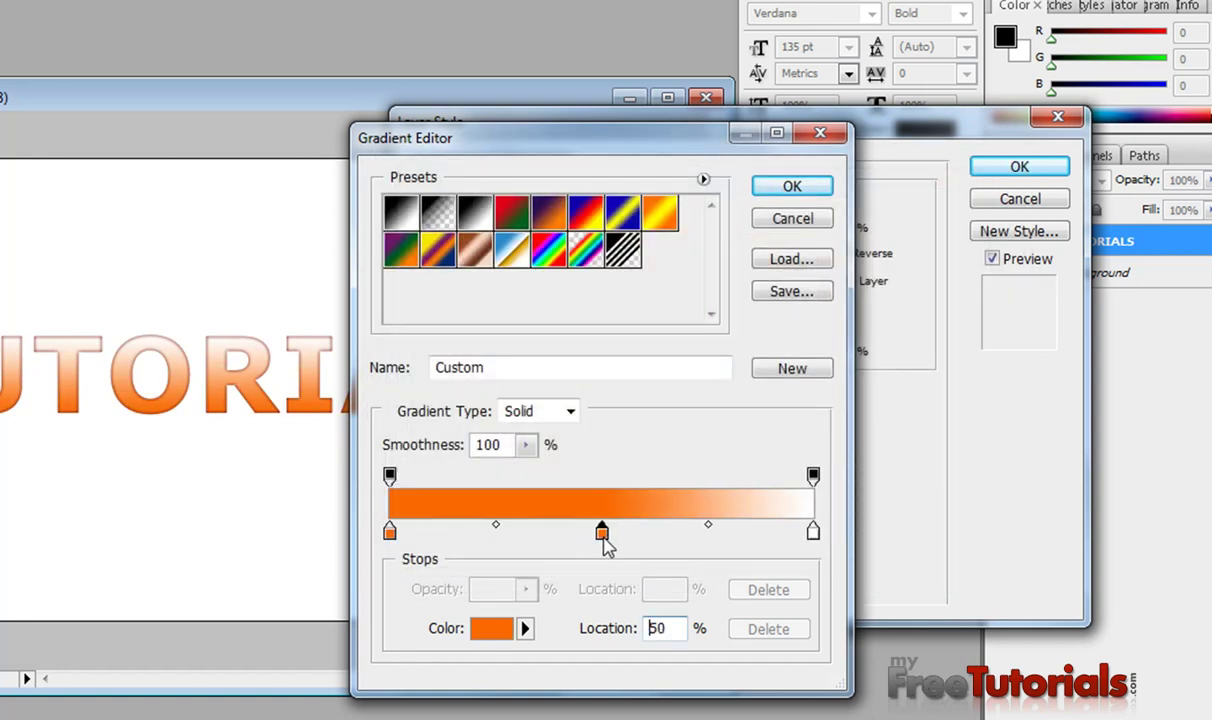
{"action": "double_click", "coordinate": [602, 532]}
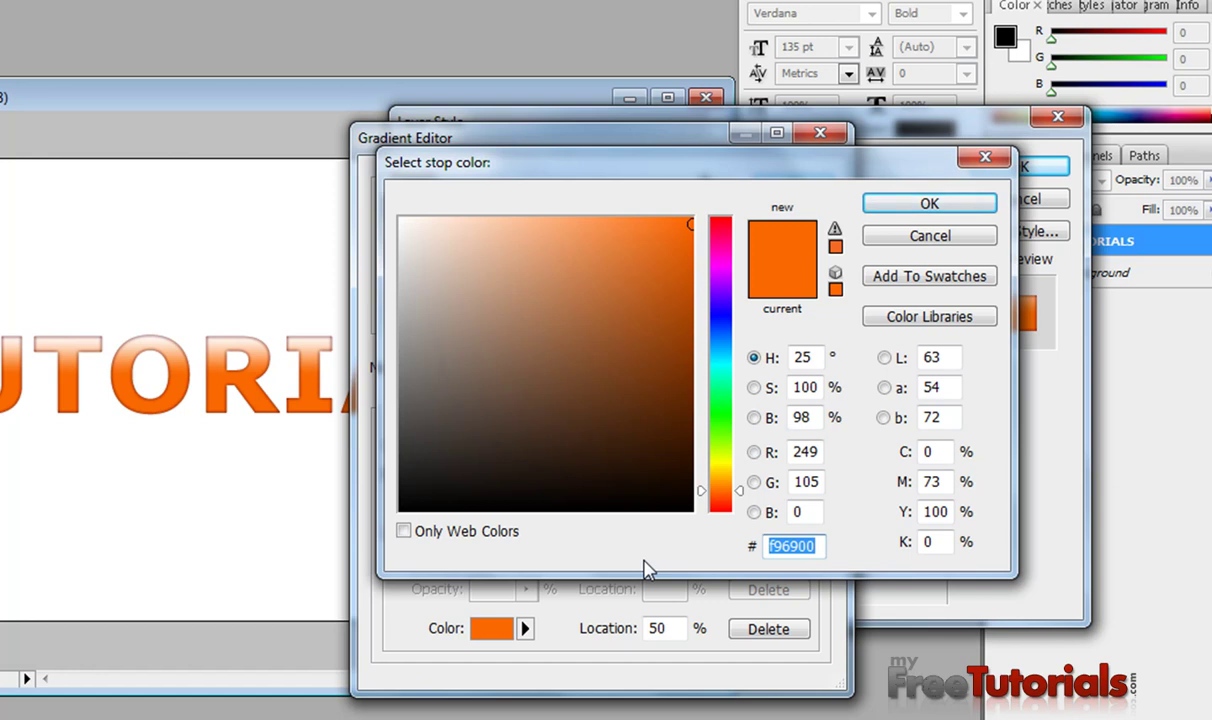
{"action": "type", "text": "f99"}
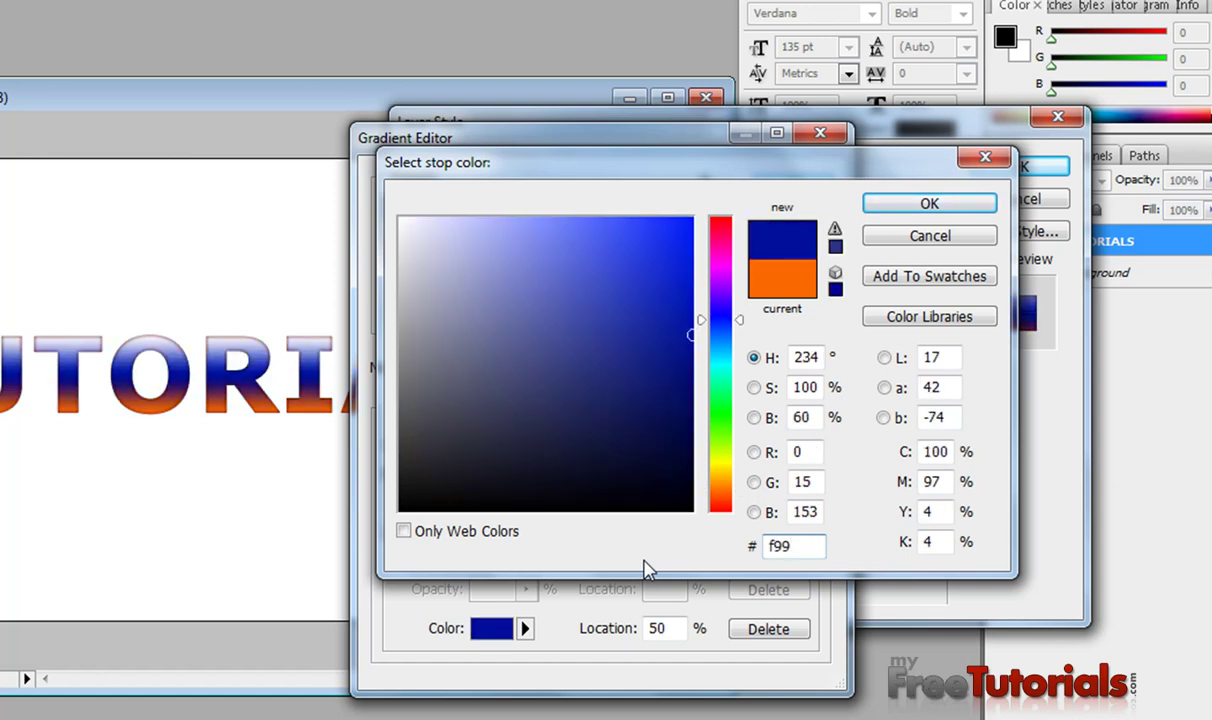
{"action": "type", "text": "b01"}
{"action": "key", "text": "Return"}
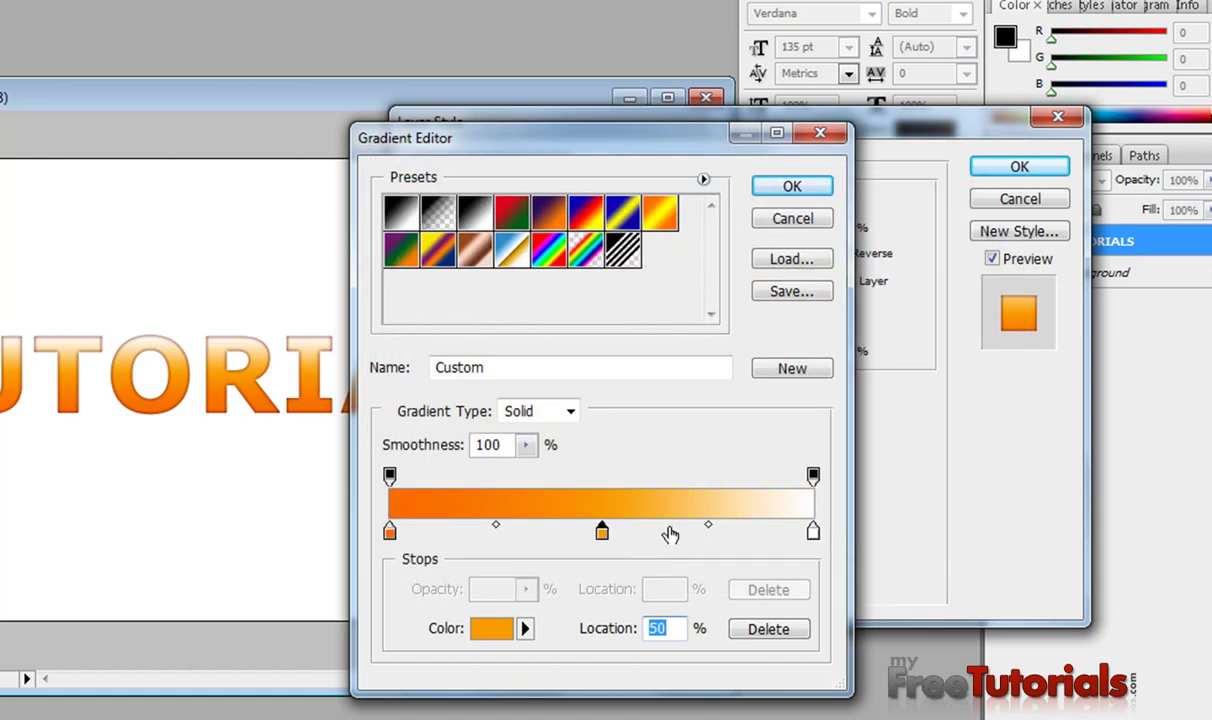
Add a darker orange e76502 stop at 92%
{"action": "left_click", "coordinate": [785, 531]}
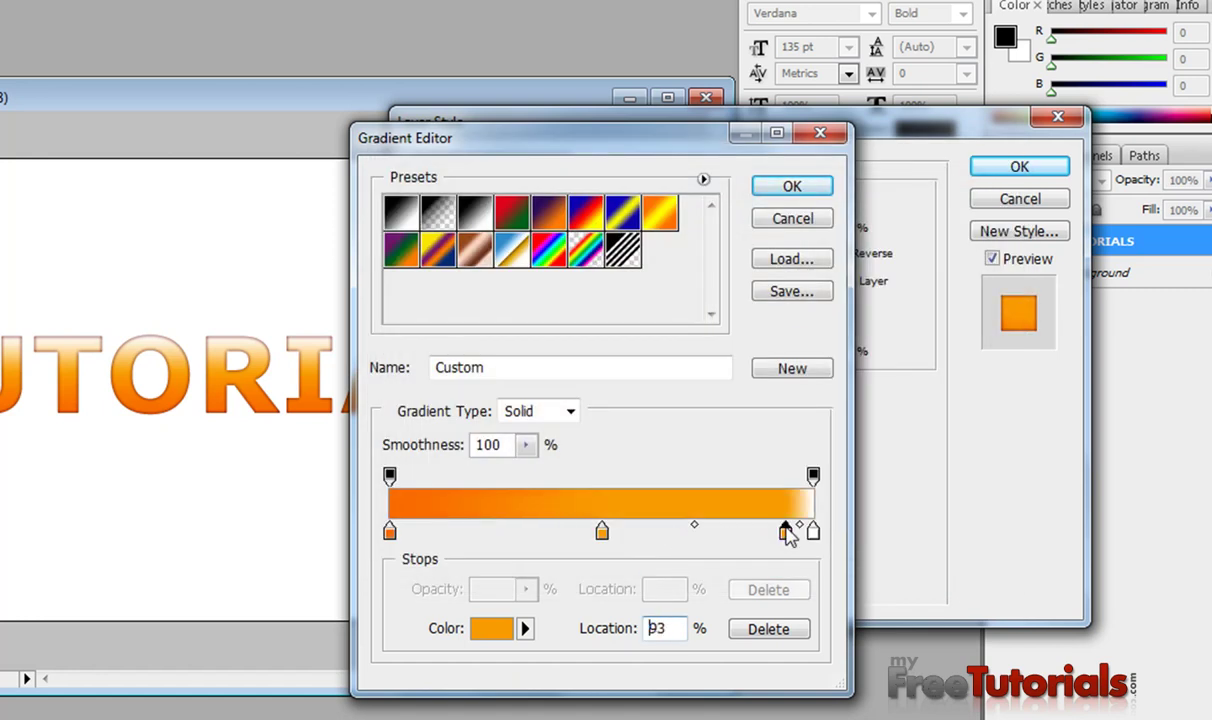
{"action": "left_click_drag", "start_coordinate": [789, 535], "coordinate": [783, 535]}
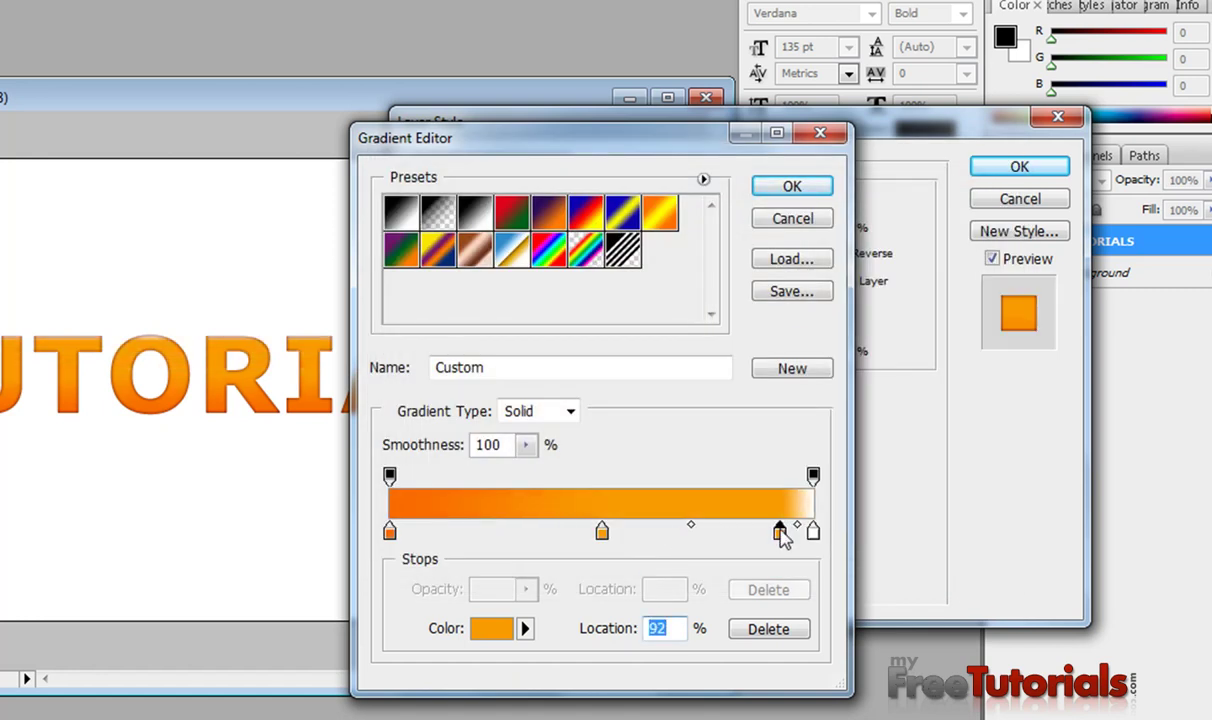
{"action": "double_click", "coordinate": [780, 531]}
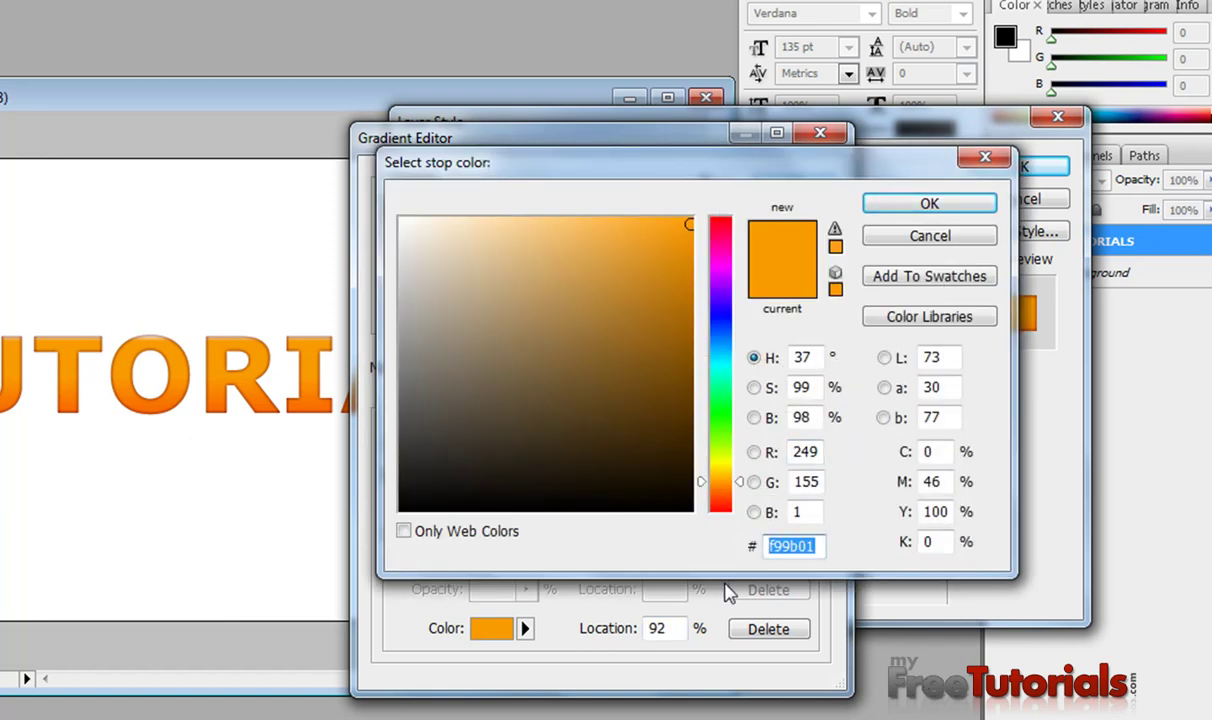
{"action": "type", "text": "e"}
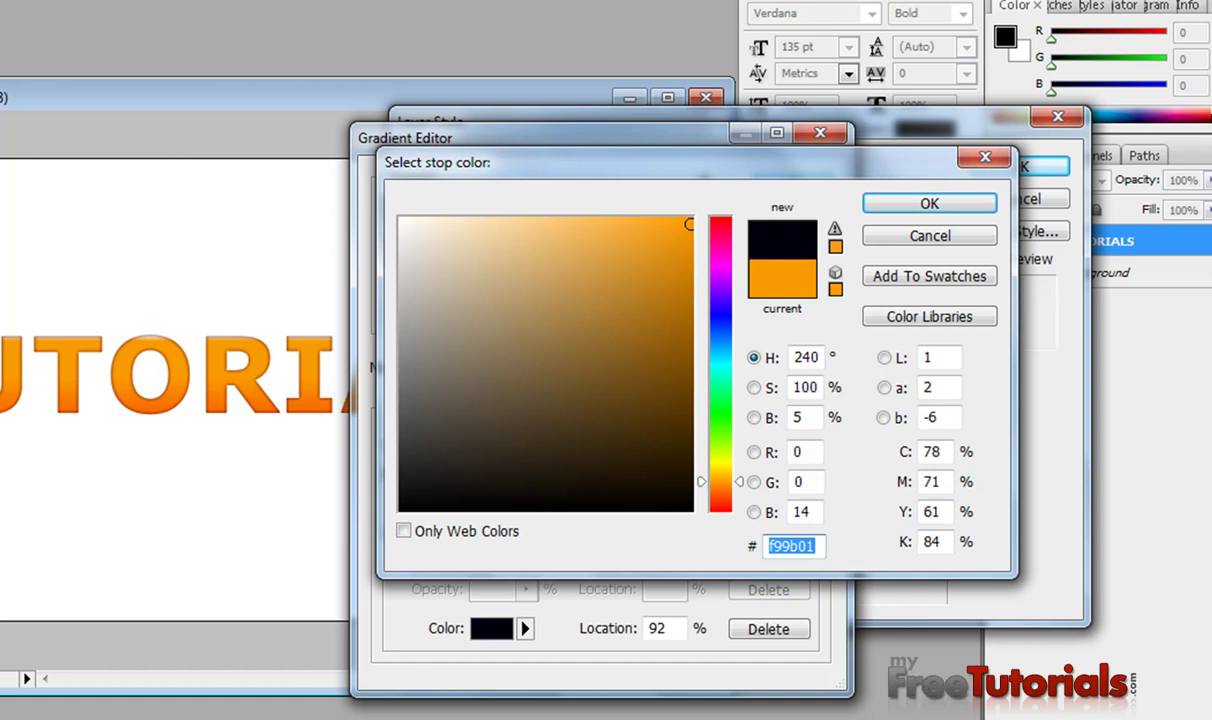
{"action": "type", "text": "76"}
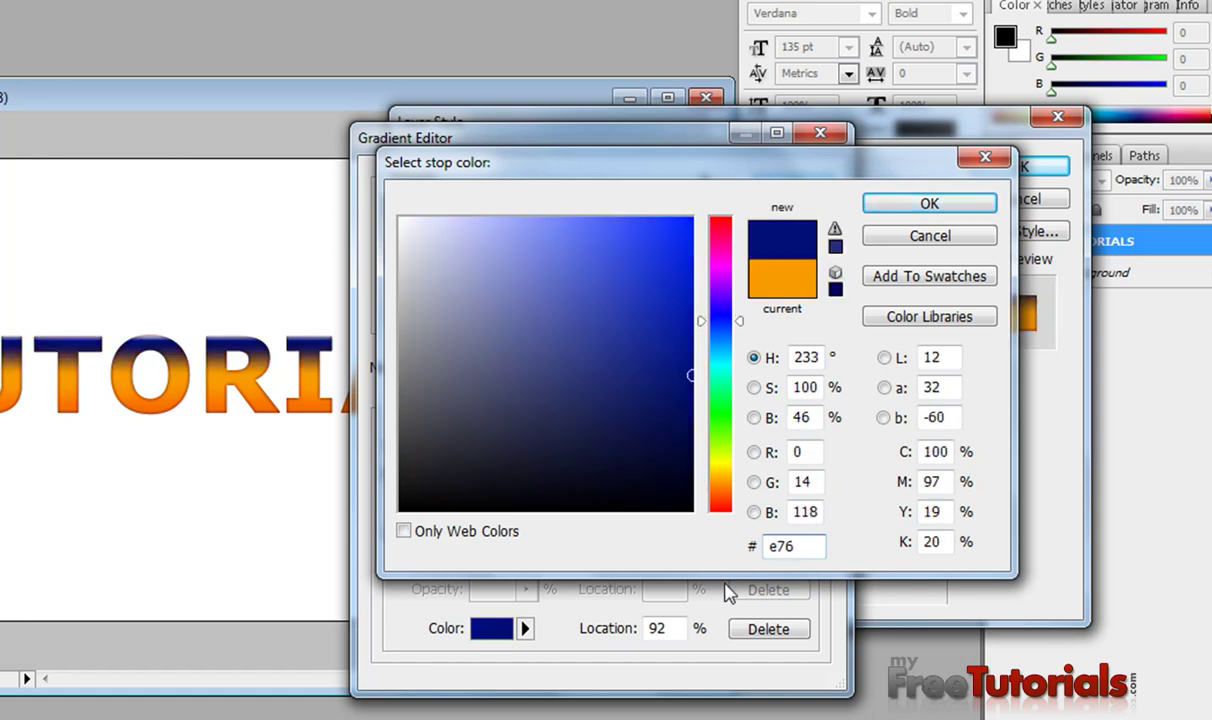
{"action": "type", "text": "57"}
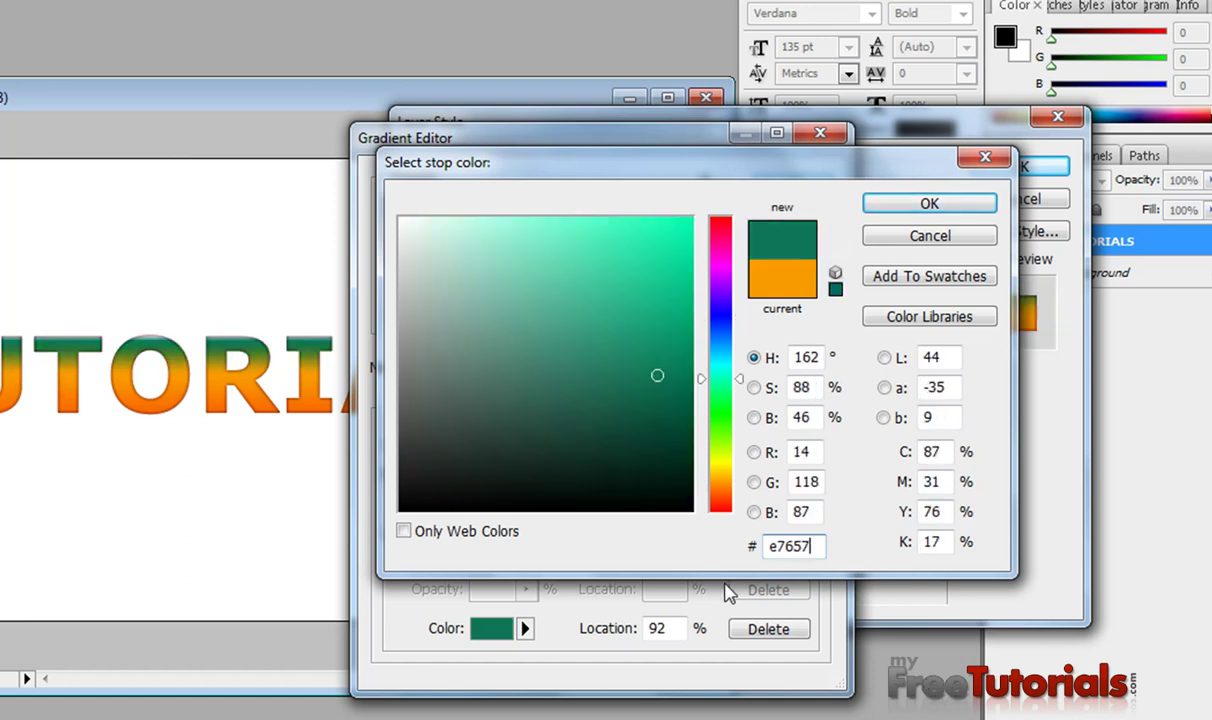
{"action": "type", "text": "0"}
{"action": "key", "text": "BackSpace"}
{"action": "key", "text": "BackSpace"}
{"action": "key", "text": "BackSpace"}
{"action": "key", "text": "BackSpace"}
{"action": "key", "text": "BackSpace"}
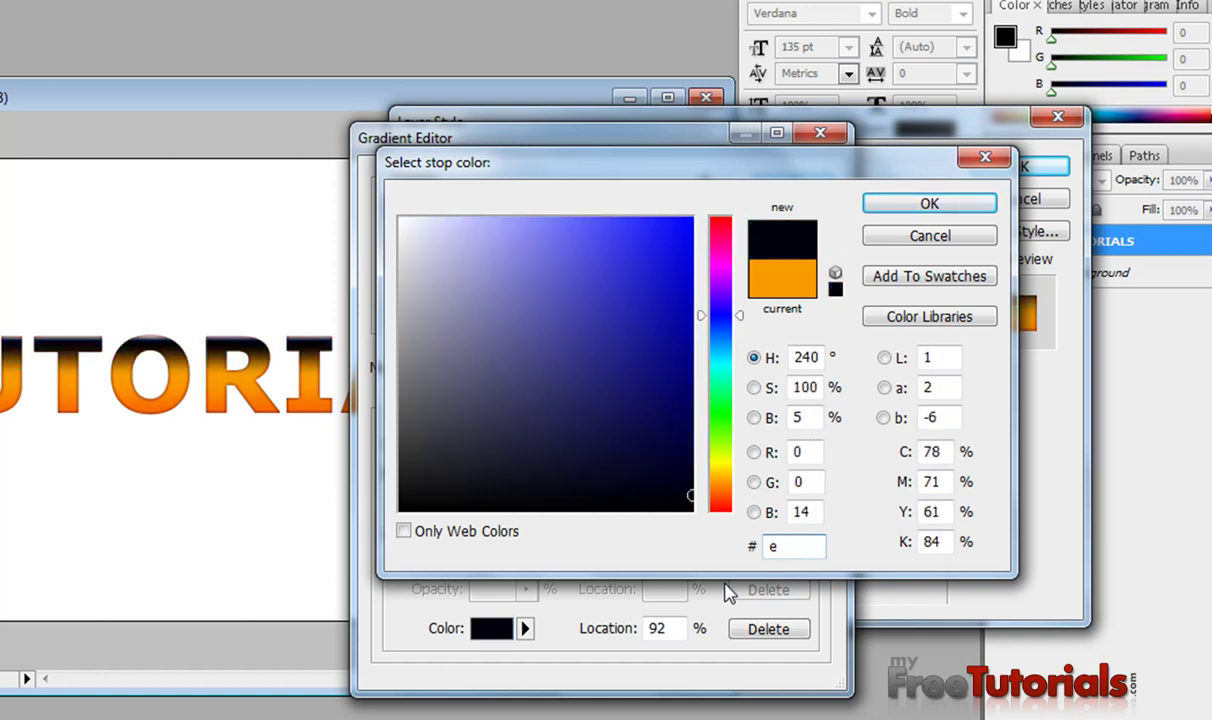
{"action": "type", "text": "76"}
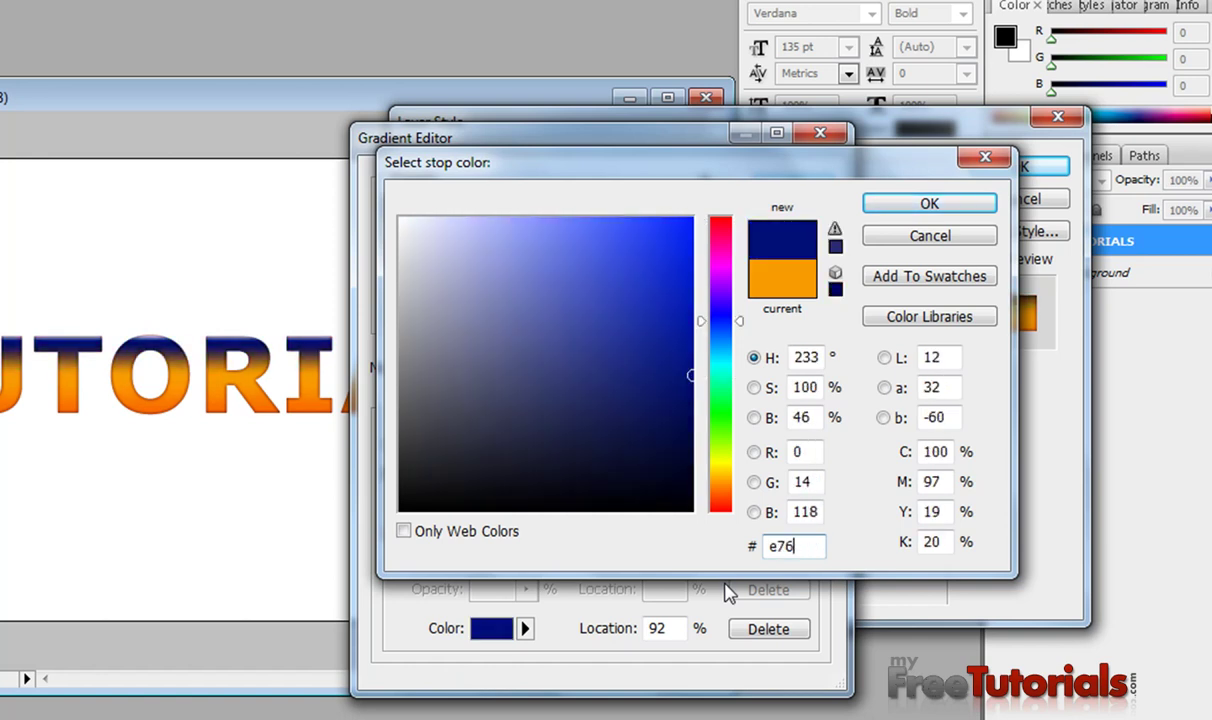
{"action": "type", "text": "5"}
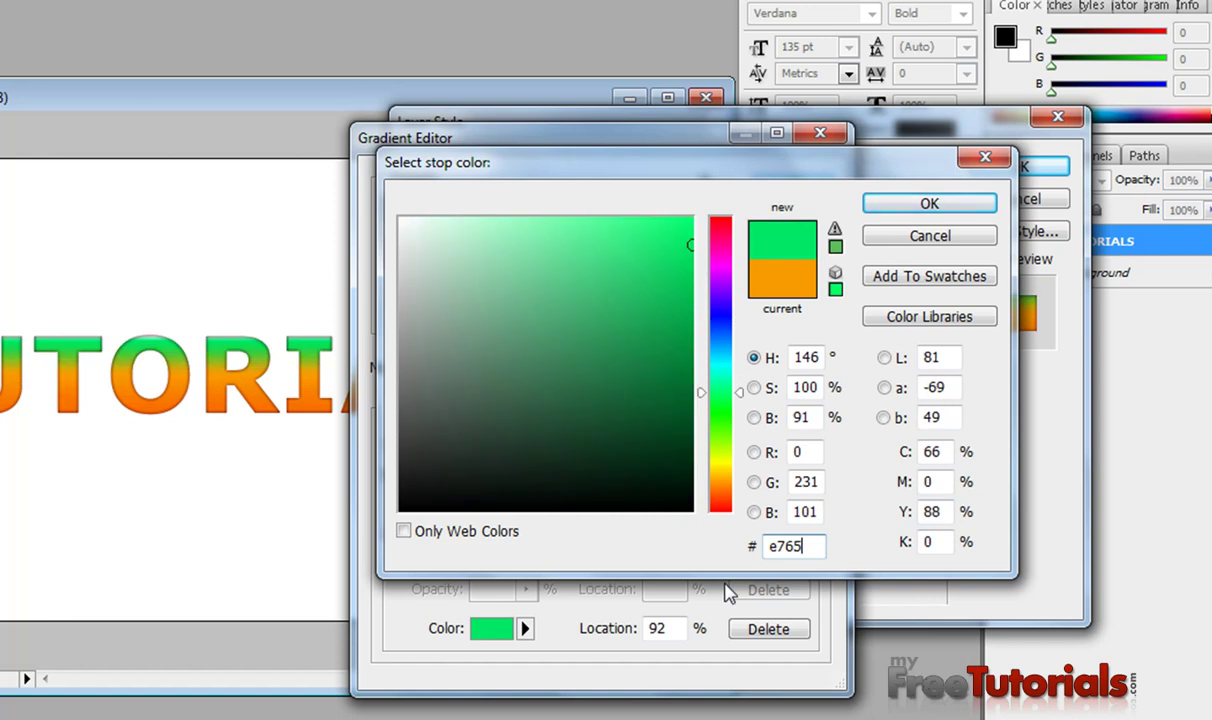
{"action": "type", "text": "02"}
{"action": "key", "text": "Return"}
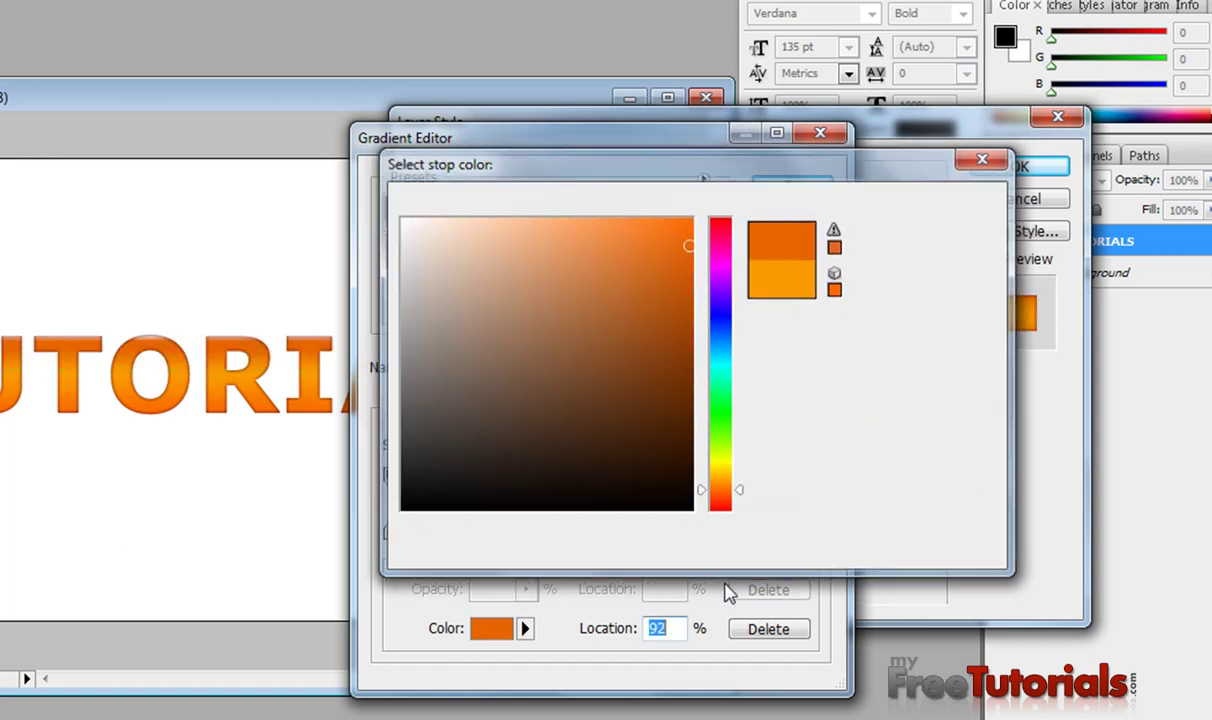
Change the white end stop to orange f99c00 and shift the last blend midpoint
{"action": "double_click", "coordinate": [813, 531]}
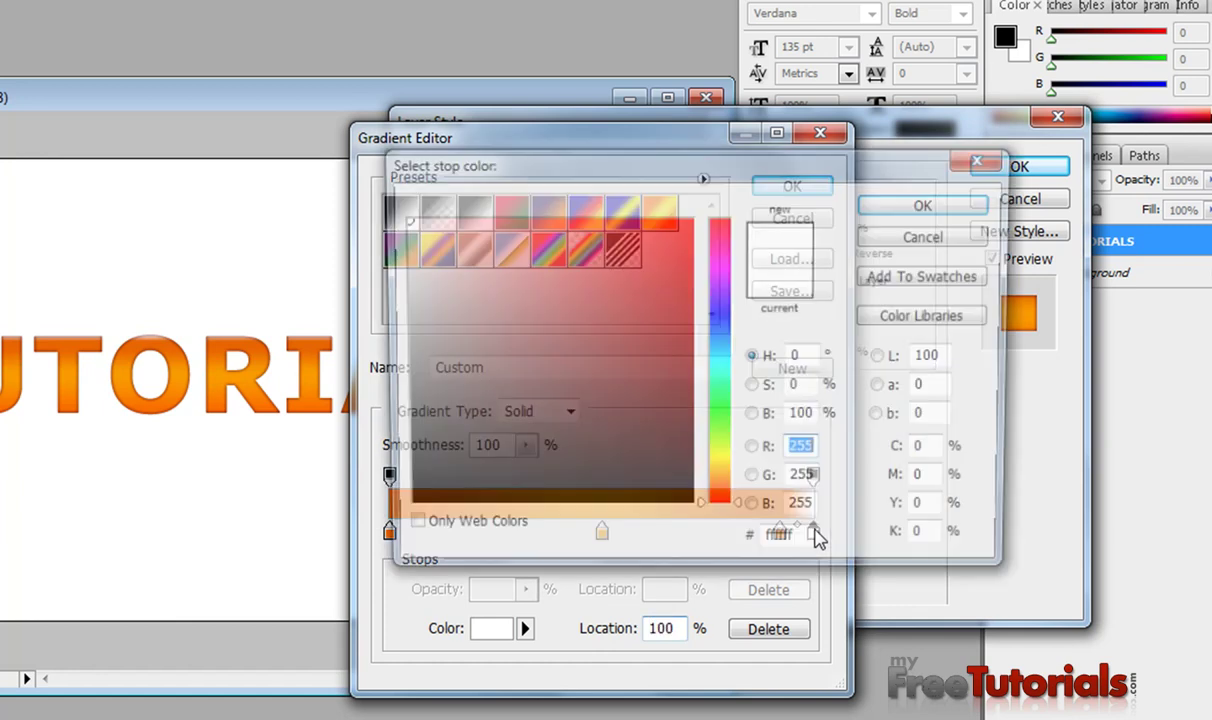
{"action": "left_click", "coordinate": [811, 545]}
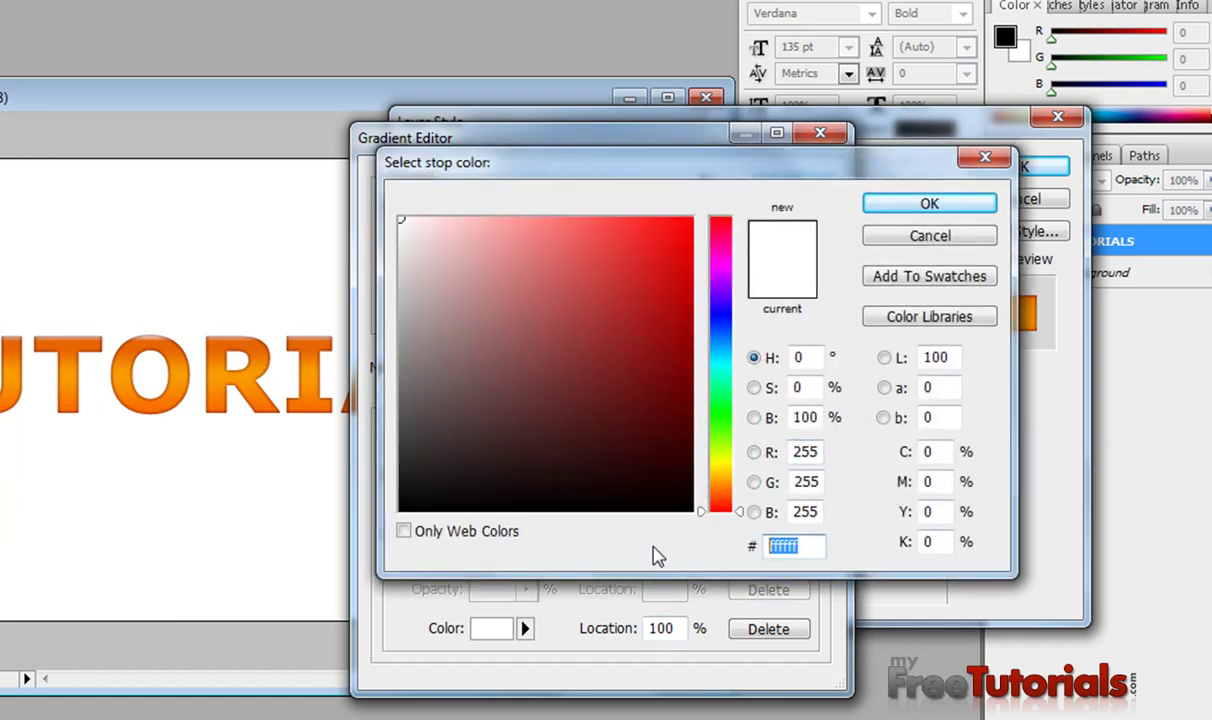
{"action": "type", "text": "f"}
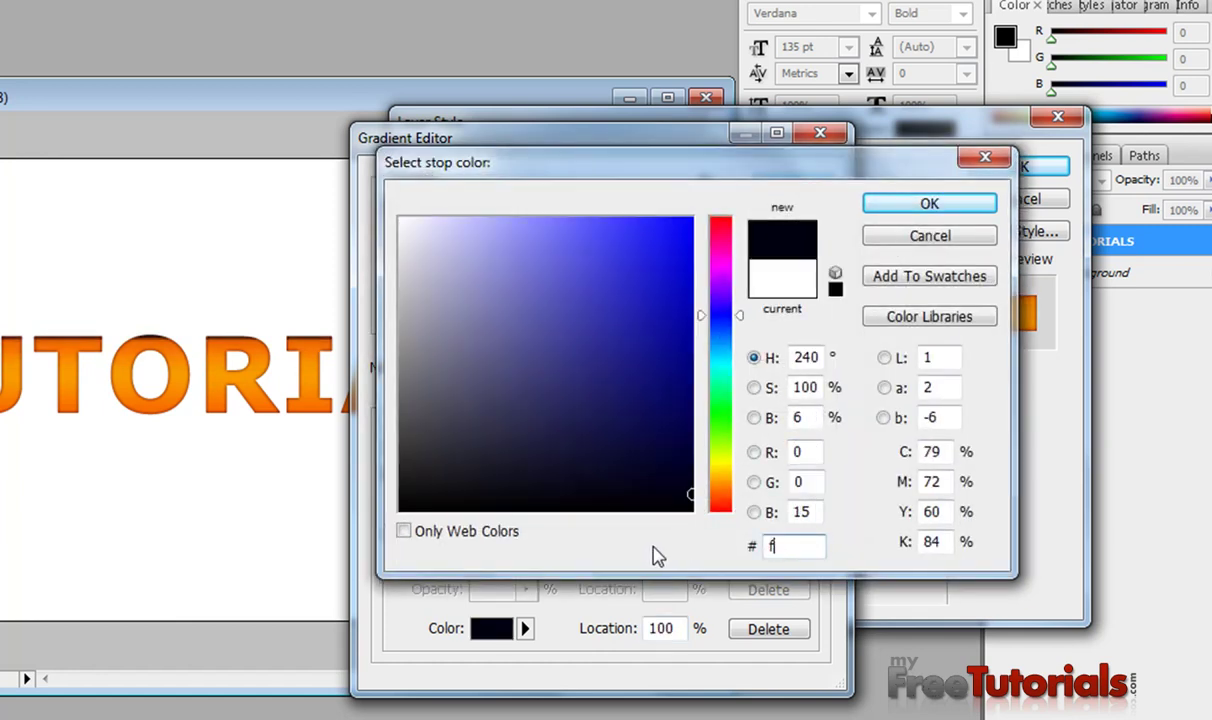
{"action": "type", "text": "99c00"}
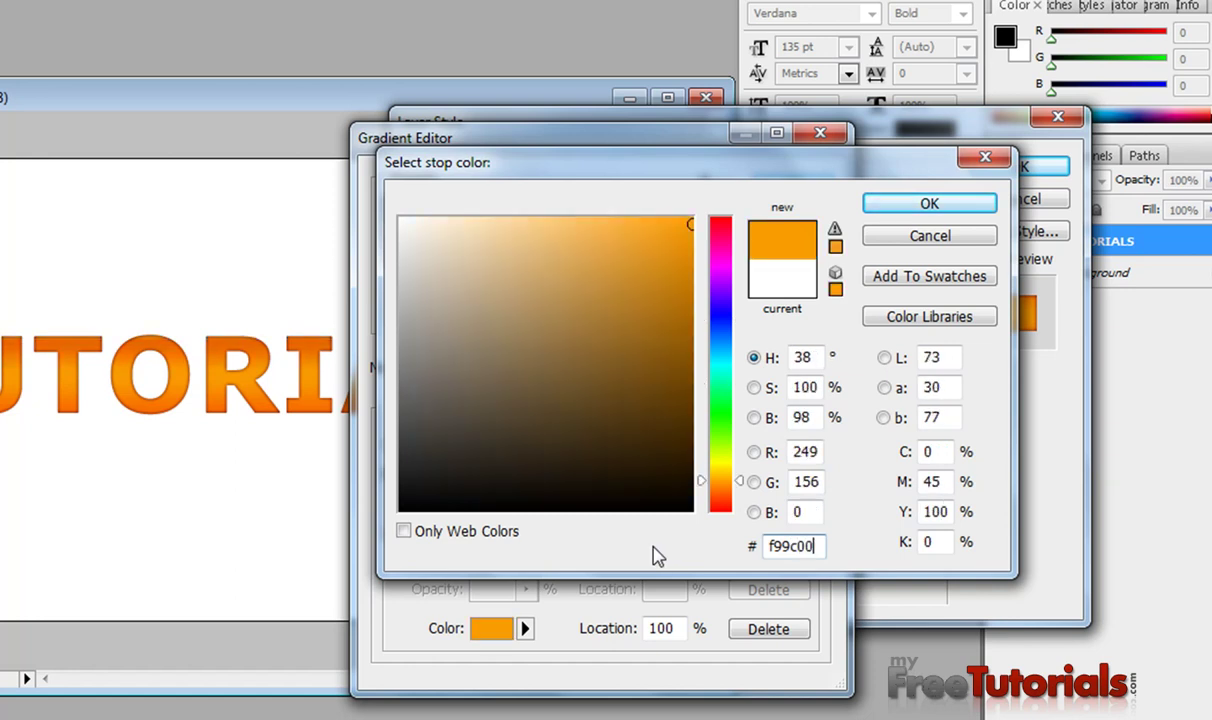
{"action": "key", "text": "Return"}
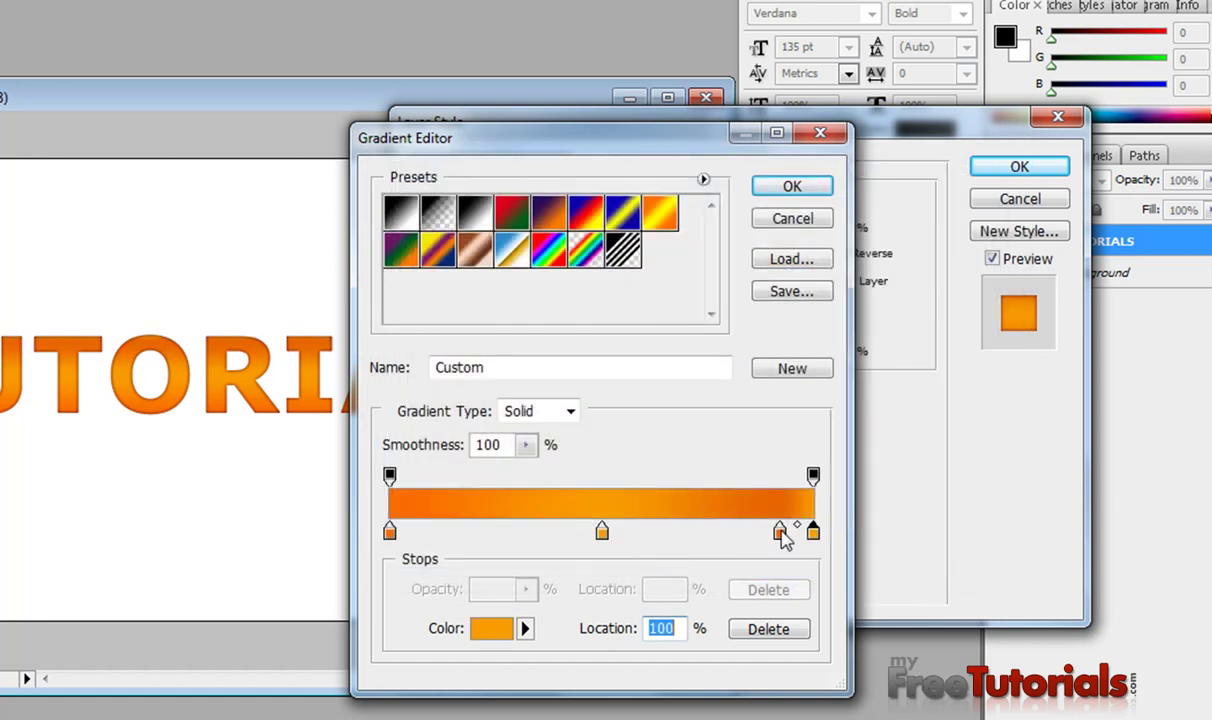
{"action": "left_click", "coordinate": [780, 530]}
{"action": "left_click_drag", "start_coordinate": [692, 525], "coordinate": [608, 525]}
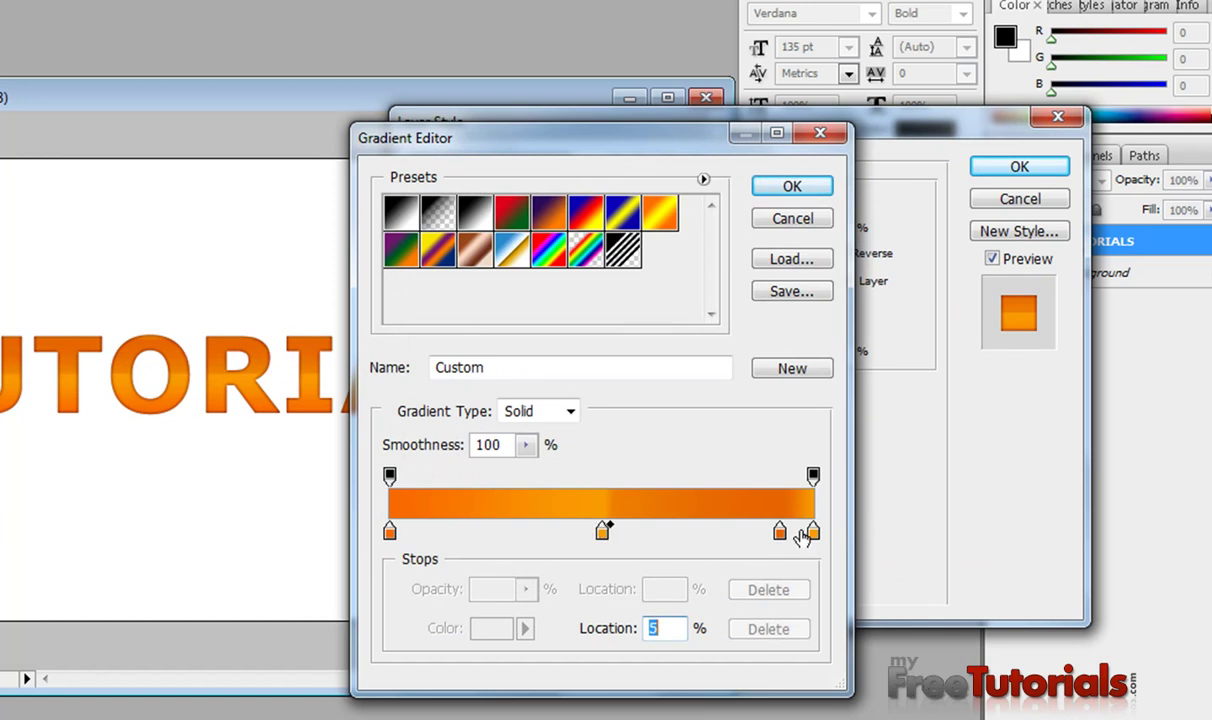
Accept the gradient, set the overlay angle to -90°, and apply the layer style
{"action": "left_click", "coordinate": [792, 190]}
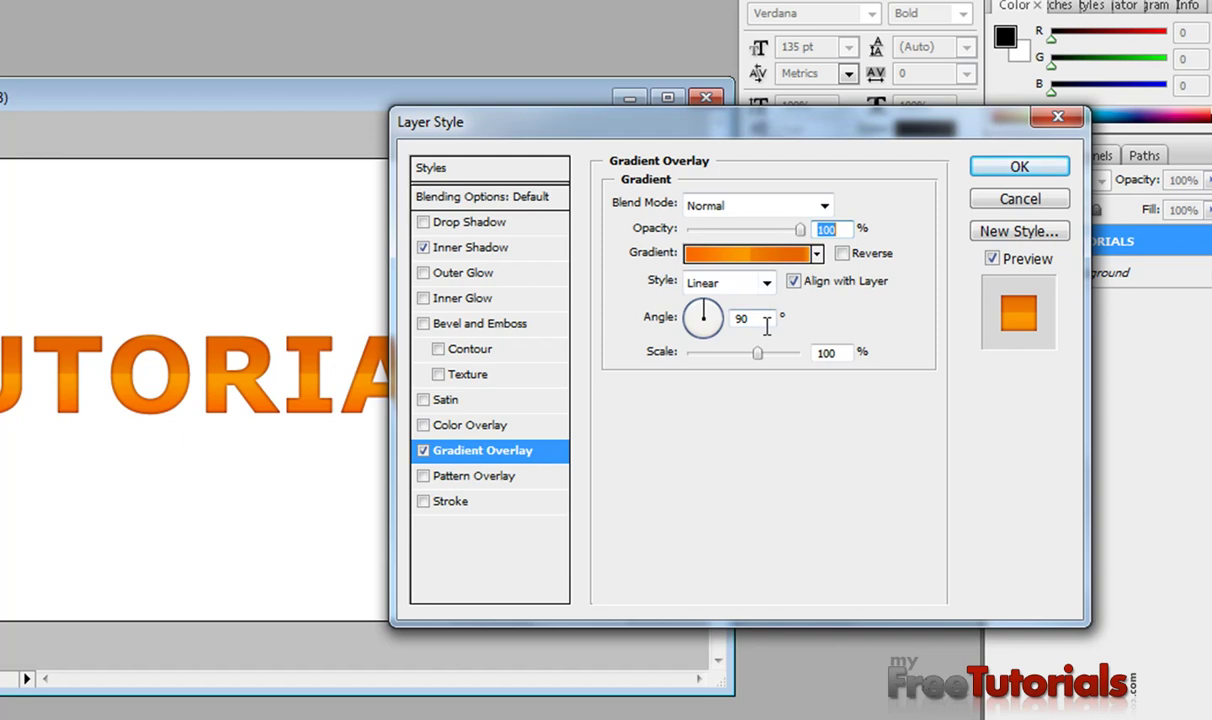
{"action": "left_click", "coordinate": [744, 318]}
{"action": "type", "text": "-"}
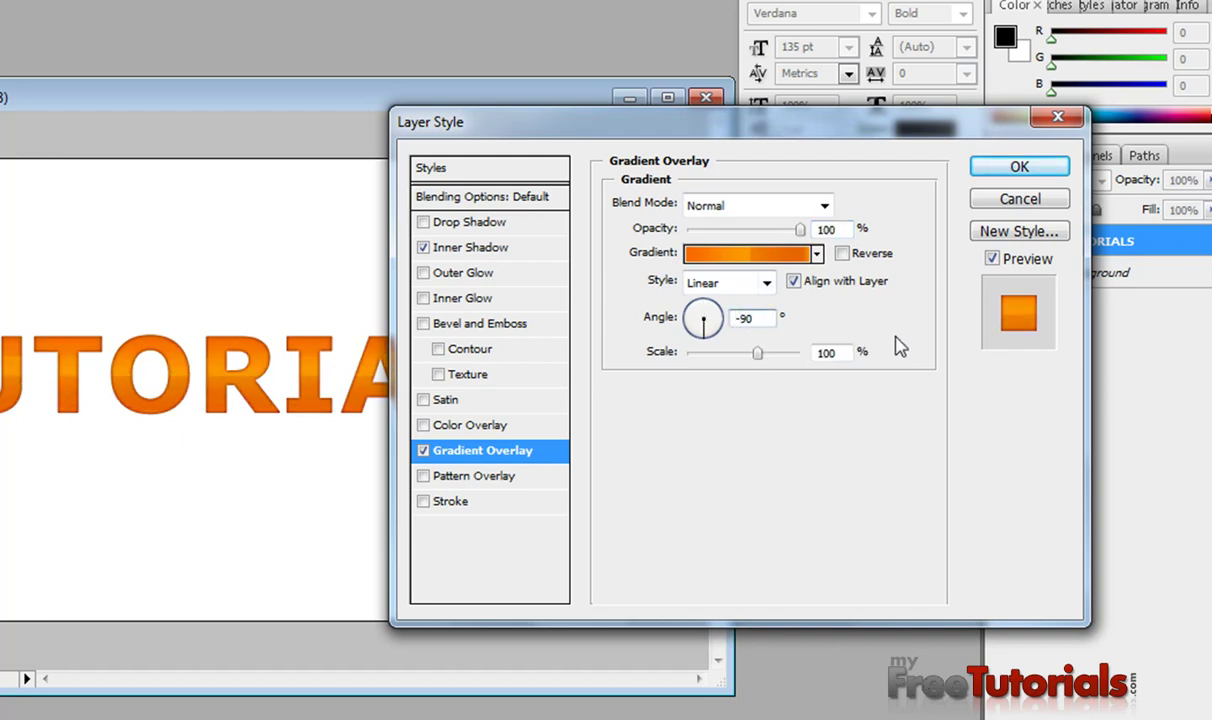
{"action": "left_click", "coordinate": [1012, 170]}
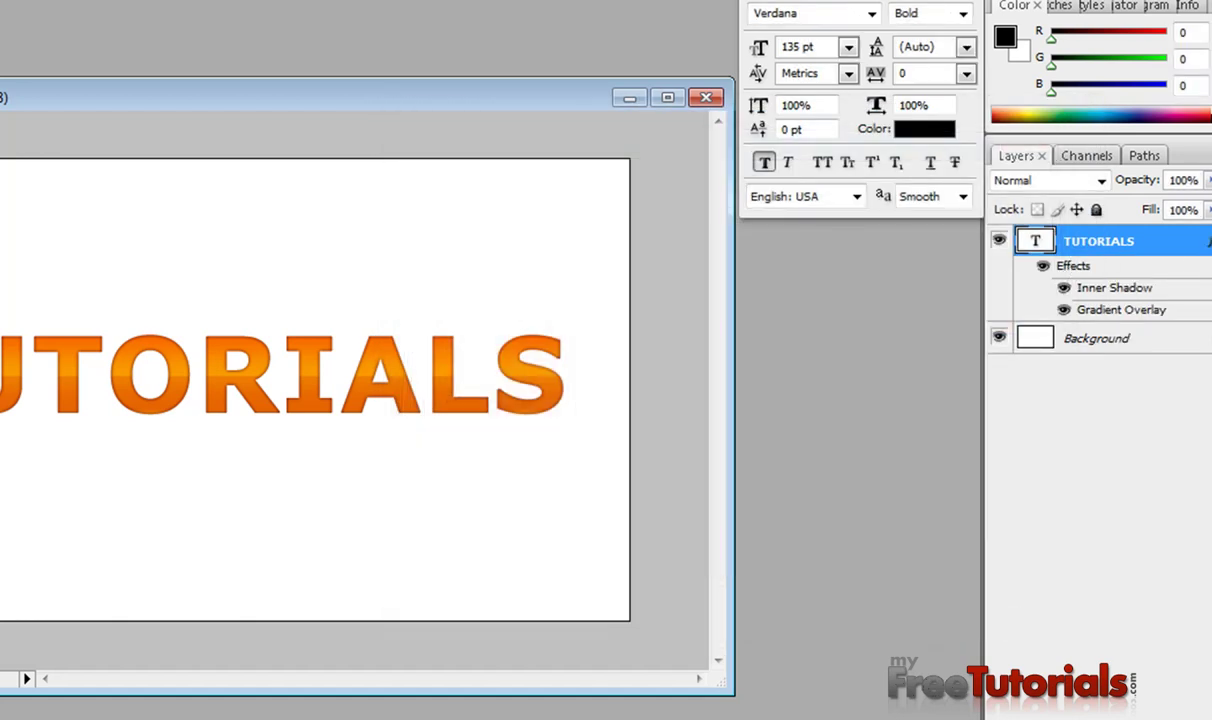
Load the TUTORIALS text as a selection and expand it by 6 pixels
{"action": "left_click", "coordinate": [1040, 244], "text": "ctrl"}
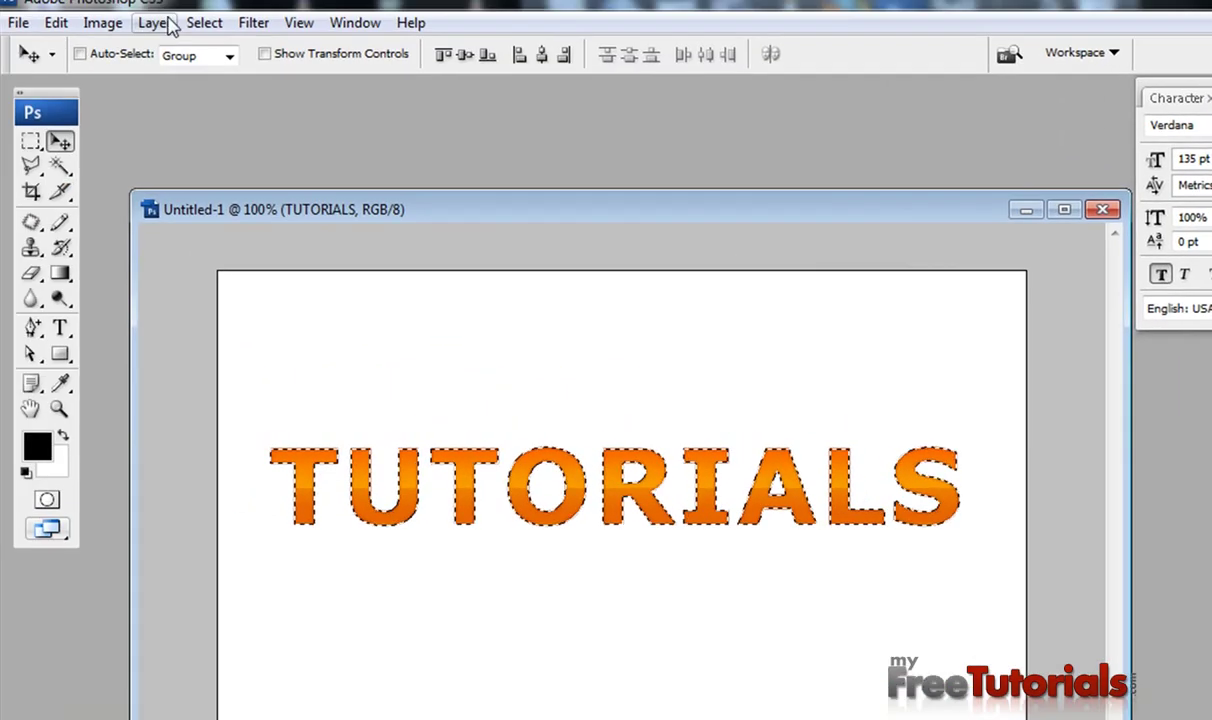
{"action": "left_click", "coordinate": [204, 22]}
{"action": "mouse_move", "coordinate": [224, 277]}
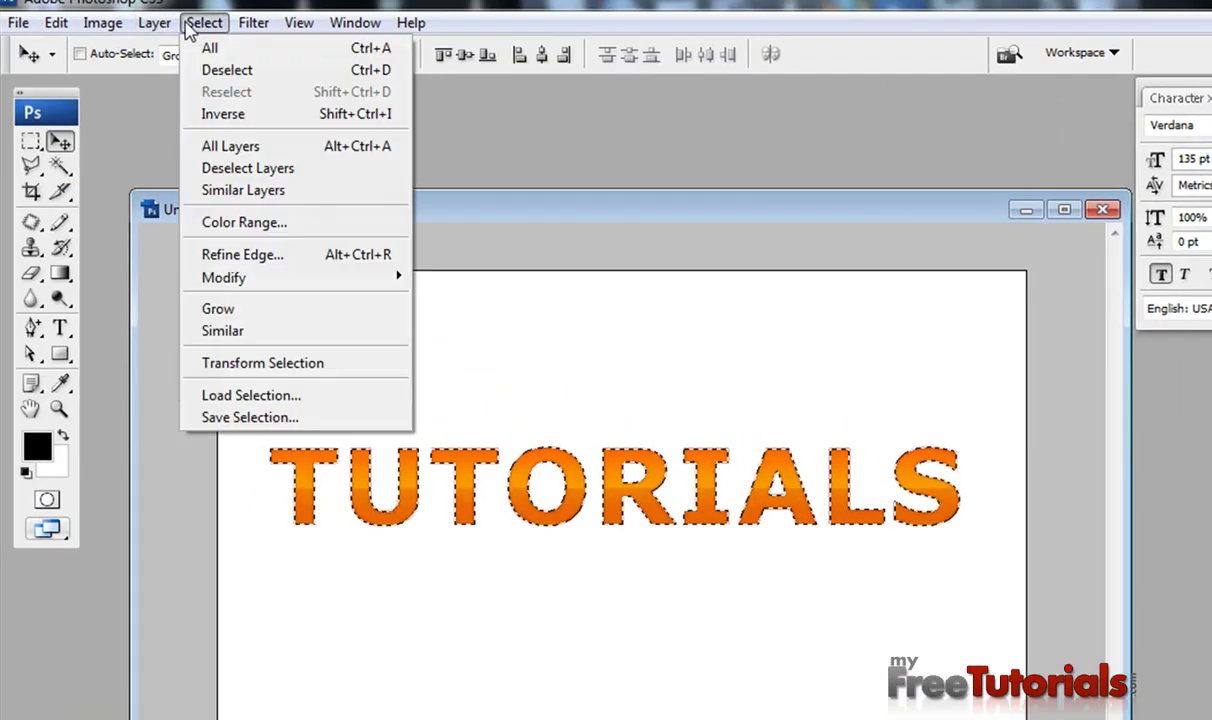
{"action": "left_click", "coordinate": [490, 321]}
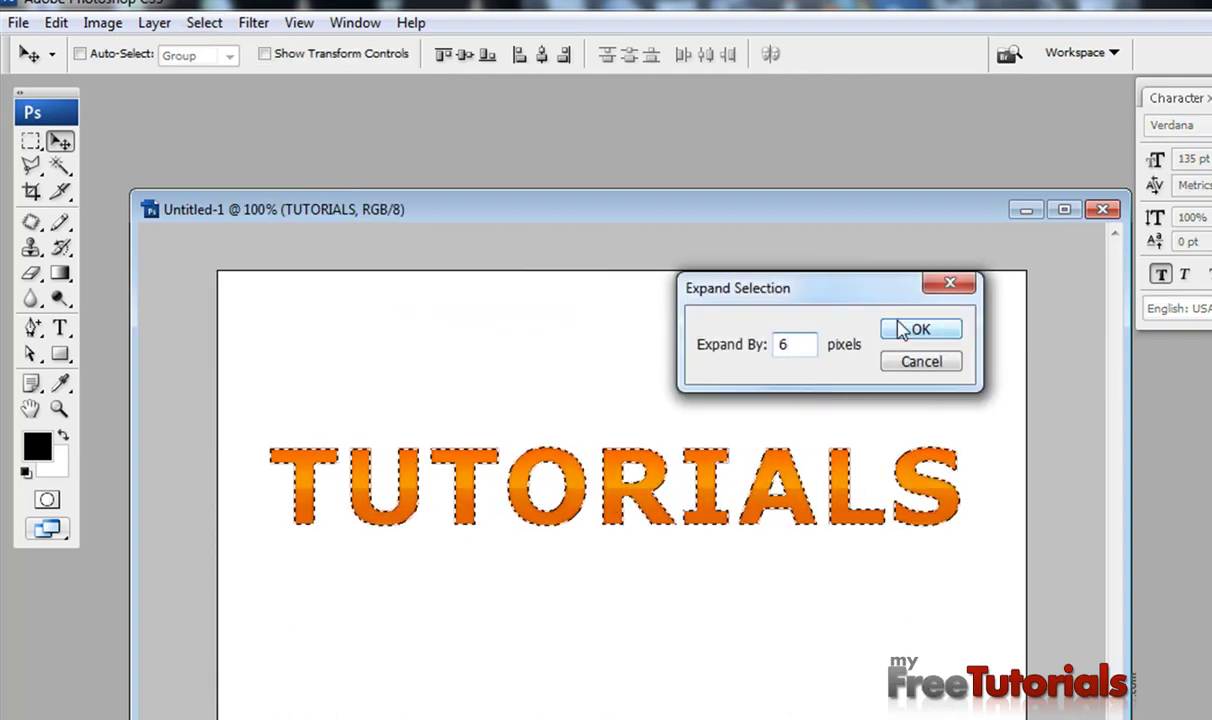
{"action": "left_click", "coordinate": [903, 330]}
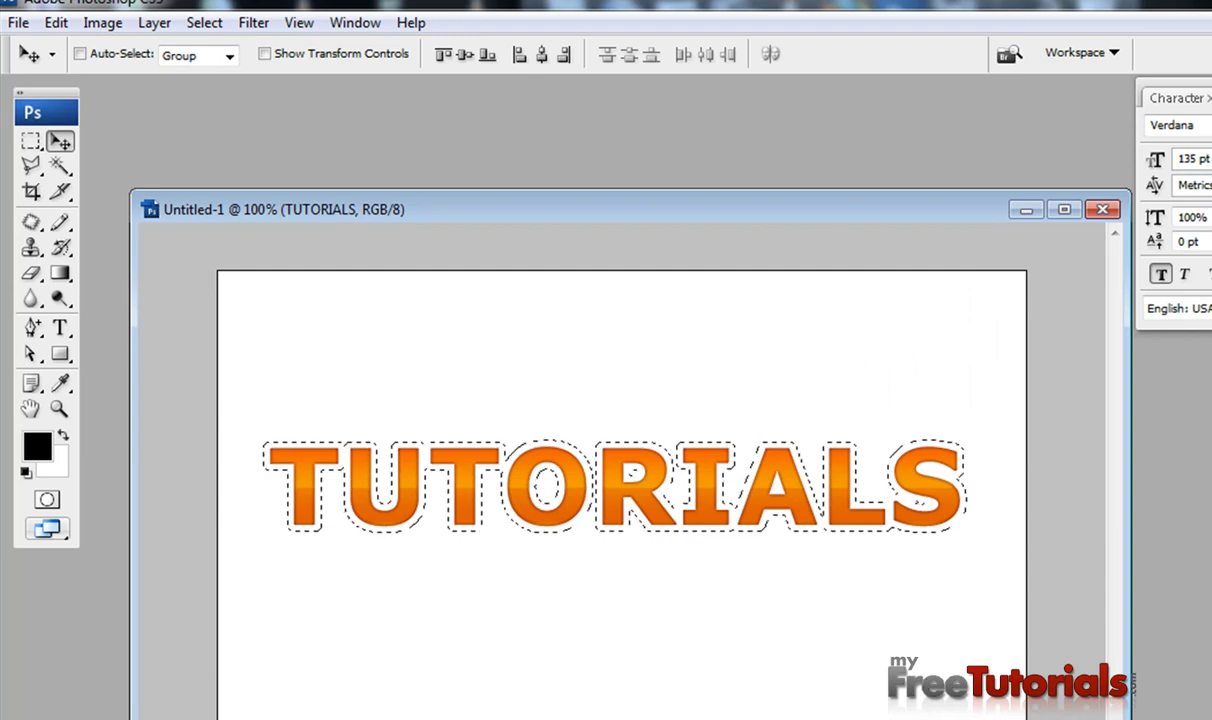
Create a new Layer 1 and fill the expanded selection with white
{"action": "key", "text": "ctrl+shift+n"}
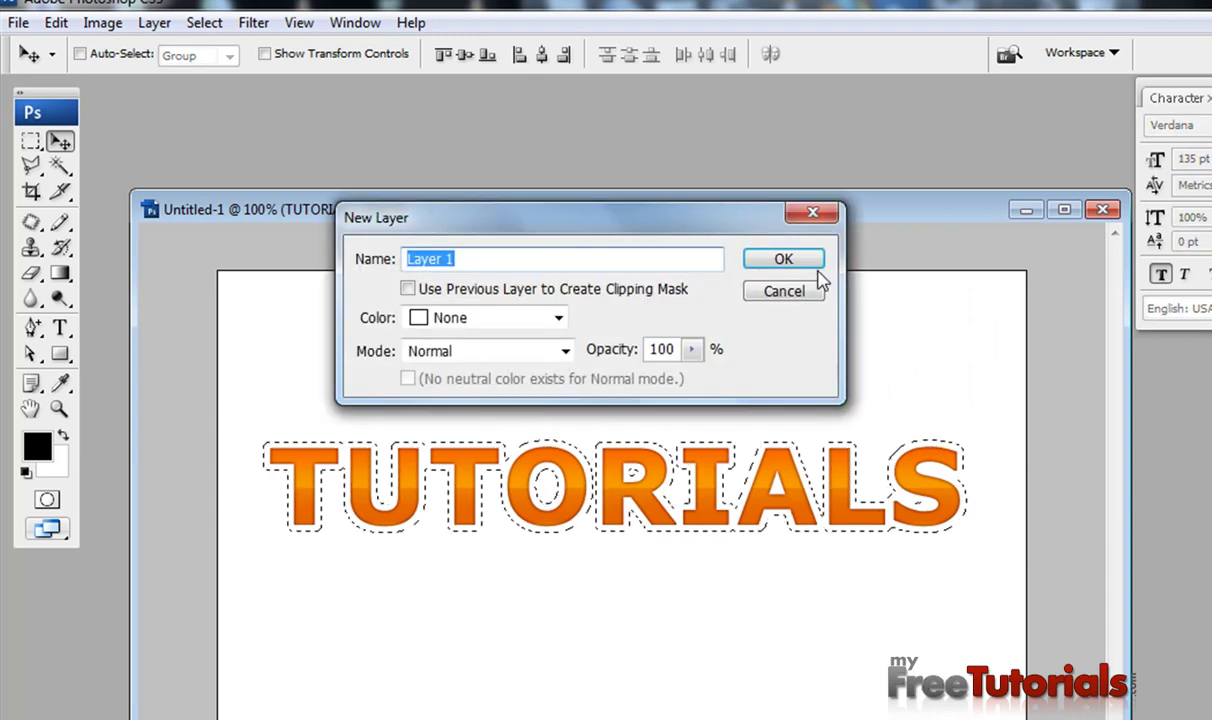
{"action": "left_click", "coordinate": [787, 271]}
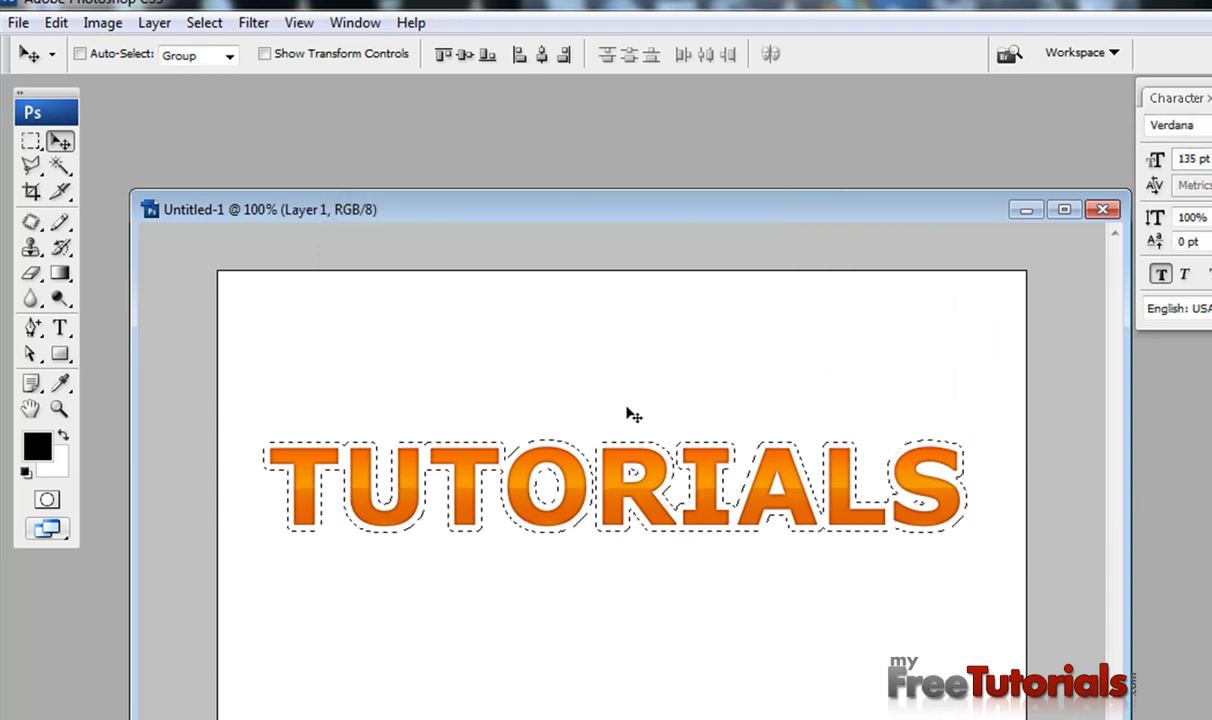
{"action": "left_click", "coordinate": [64, 437]}
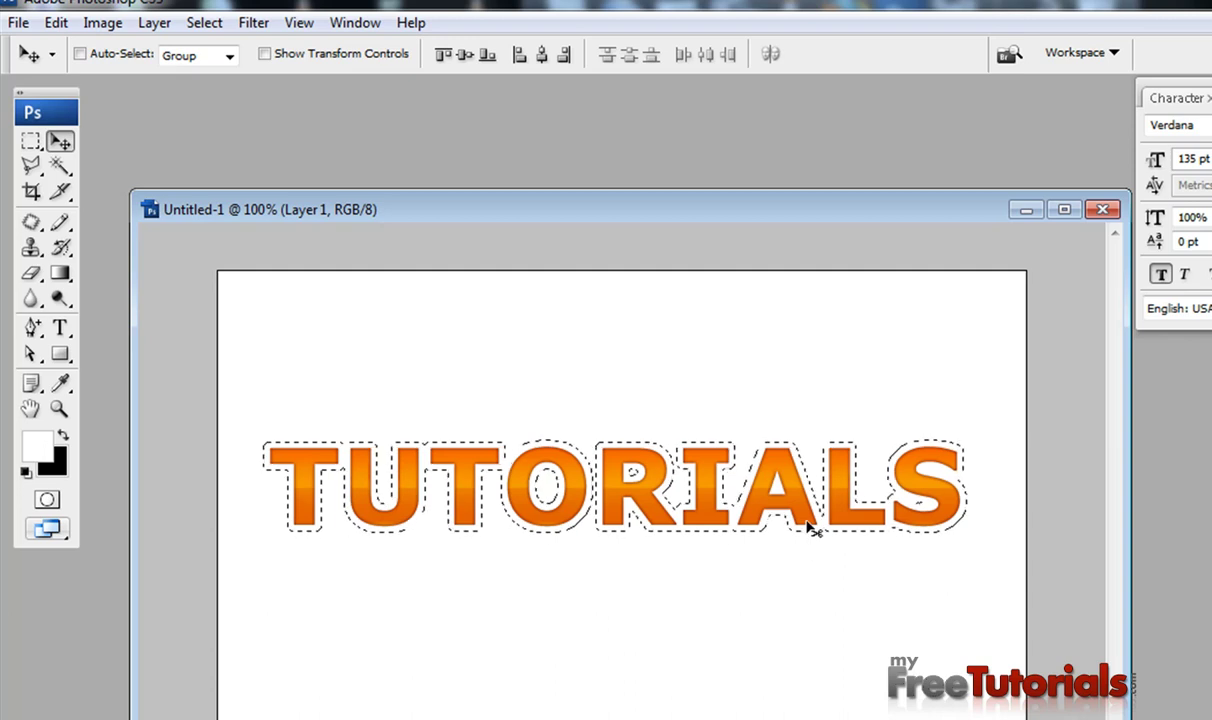
{"action": "key", "text": "alt+BackSpace"}
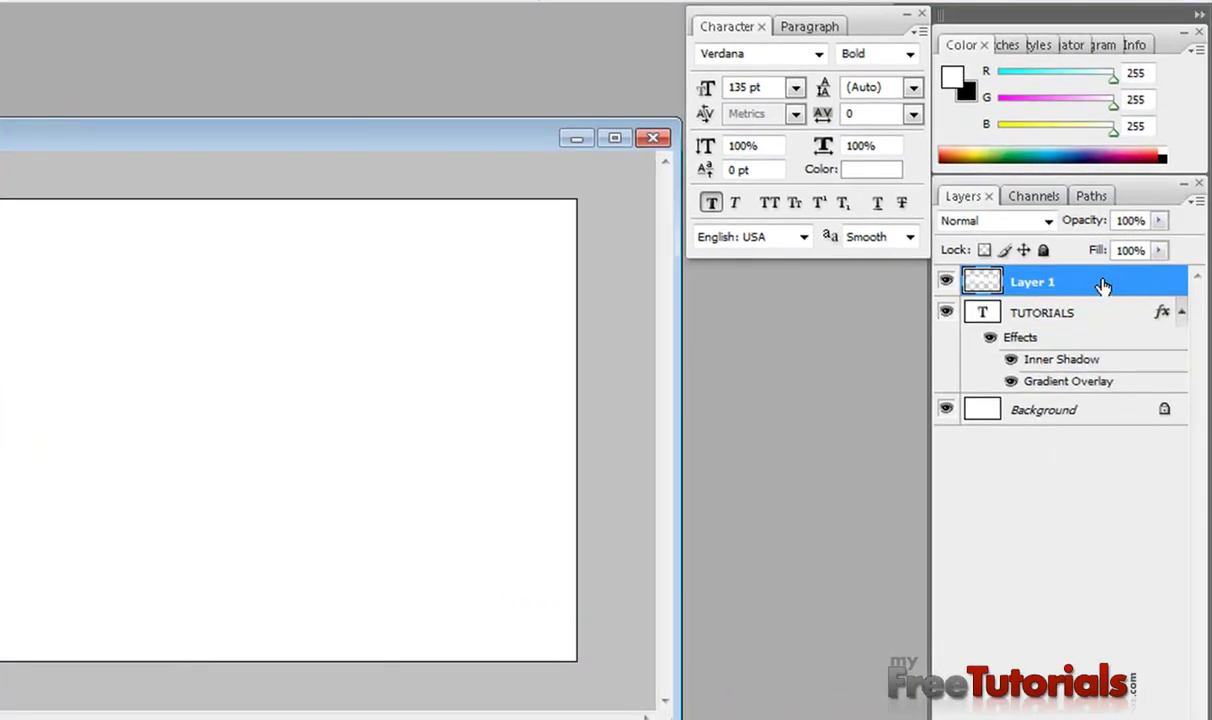
Move Layer 1 beneath TUTORIALS and give it a Normal-mode inner glow at 100% opacity
{"action": "left_click_drag", "start_coordinate": [1103, 287], "coordinate": [1098, 393]}
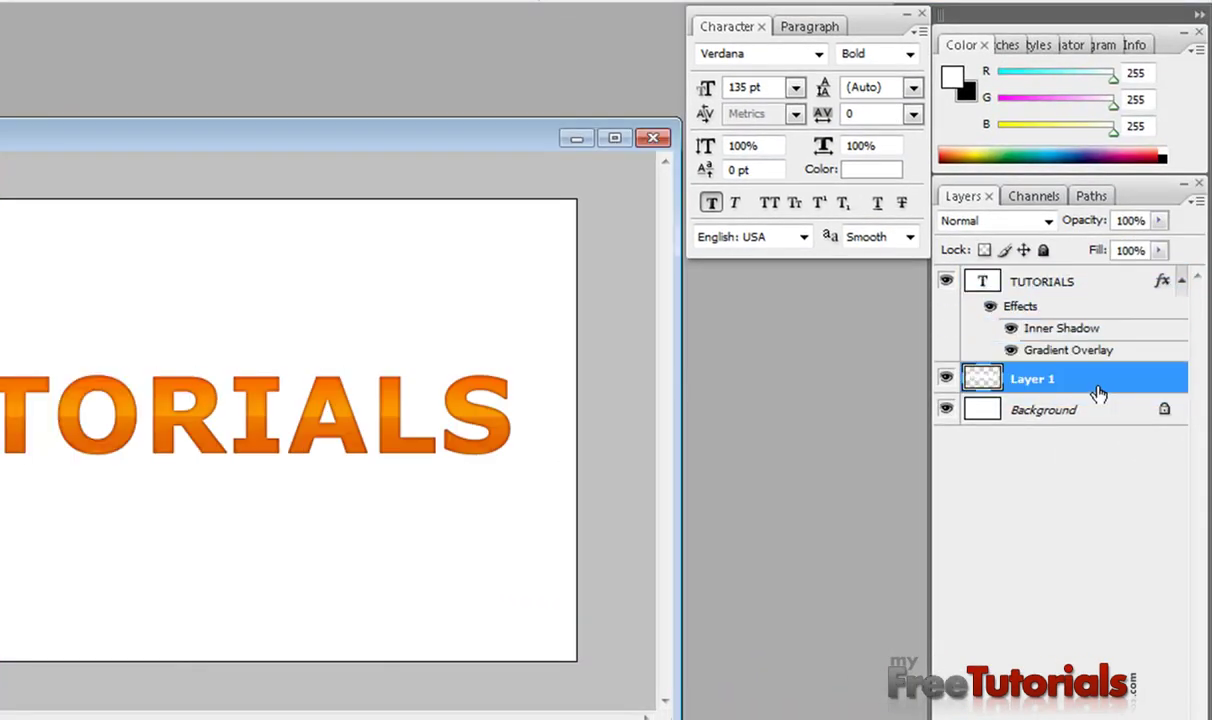
{"action": "right_click", "coordinate": [1083, 378]}
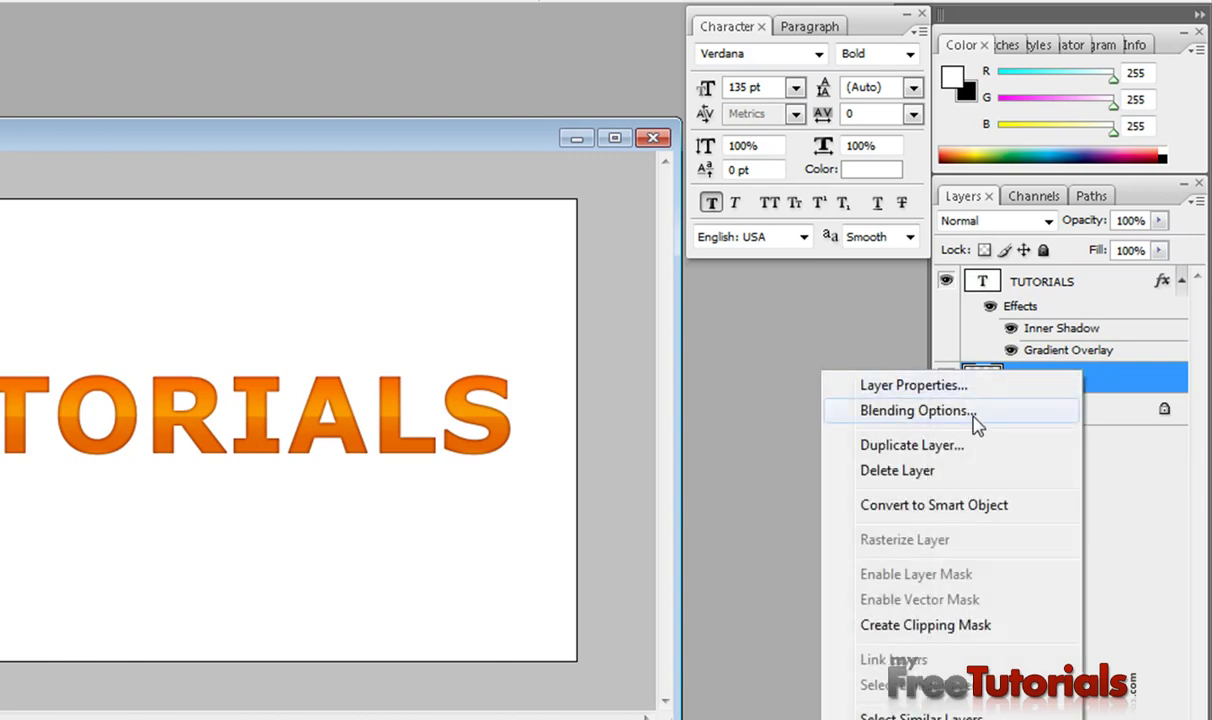
{"action": "left_click", "coordinate": [937, 411]}
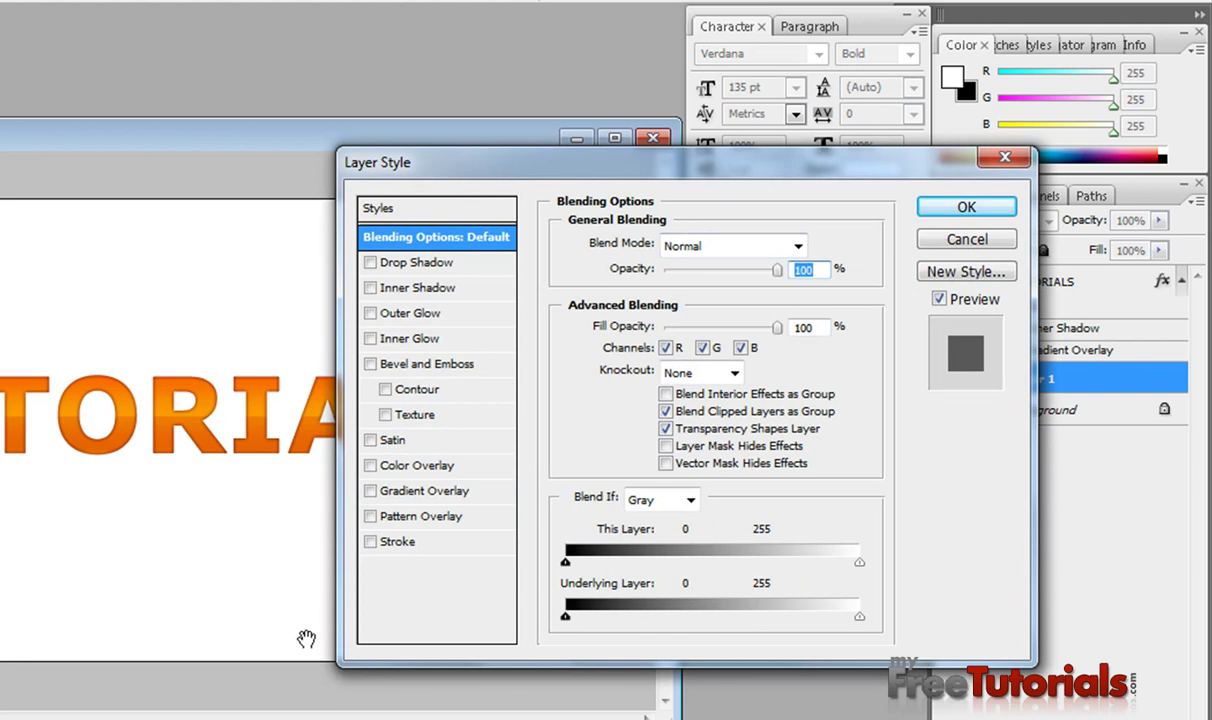
{"action": "left_click", "coordinate": [392, 339]}
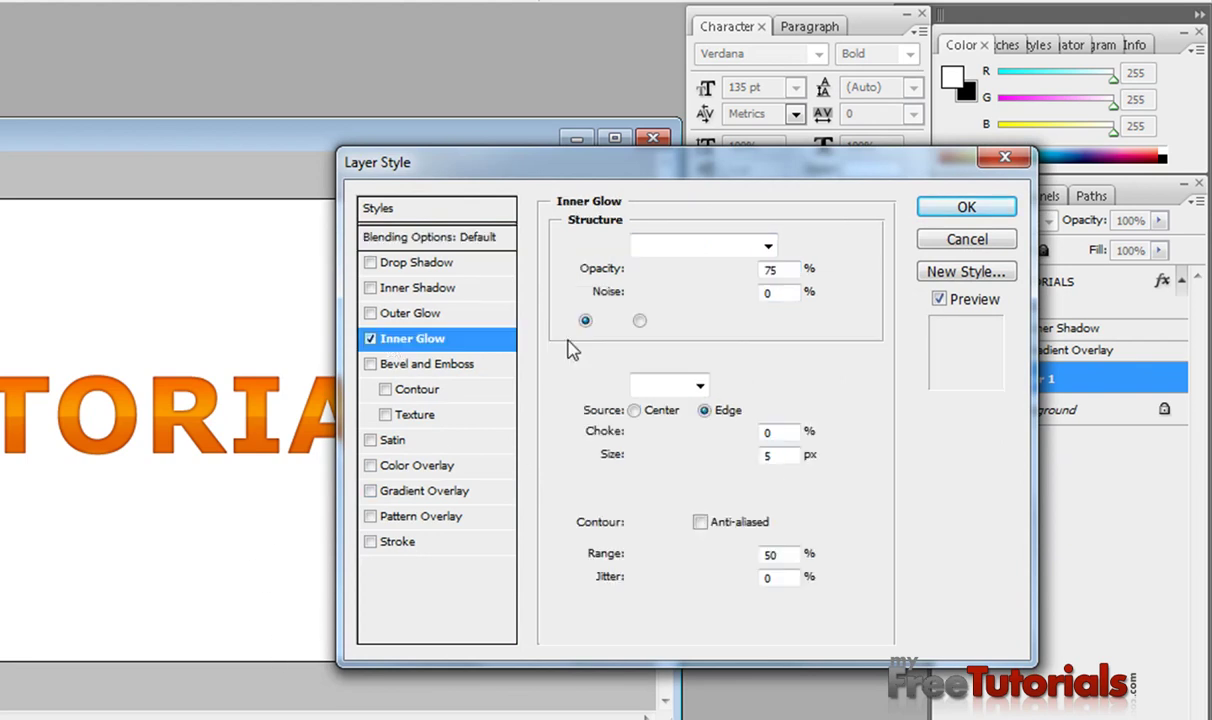
{"action": "left_click", "coordinate": [710, 248]}
{"action": "scroll", "coordinate": [705, 255], "scroll_direction": "up", "scroll_amount": 2}
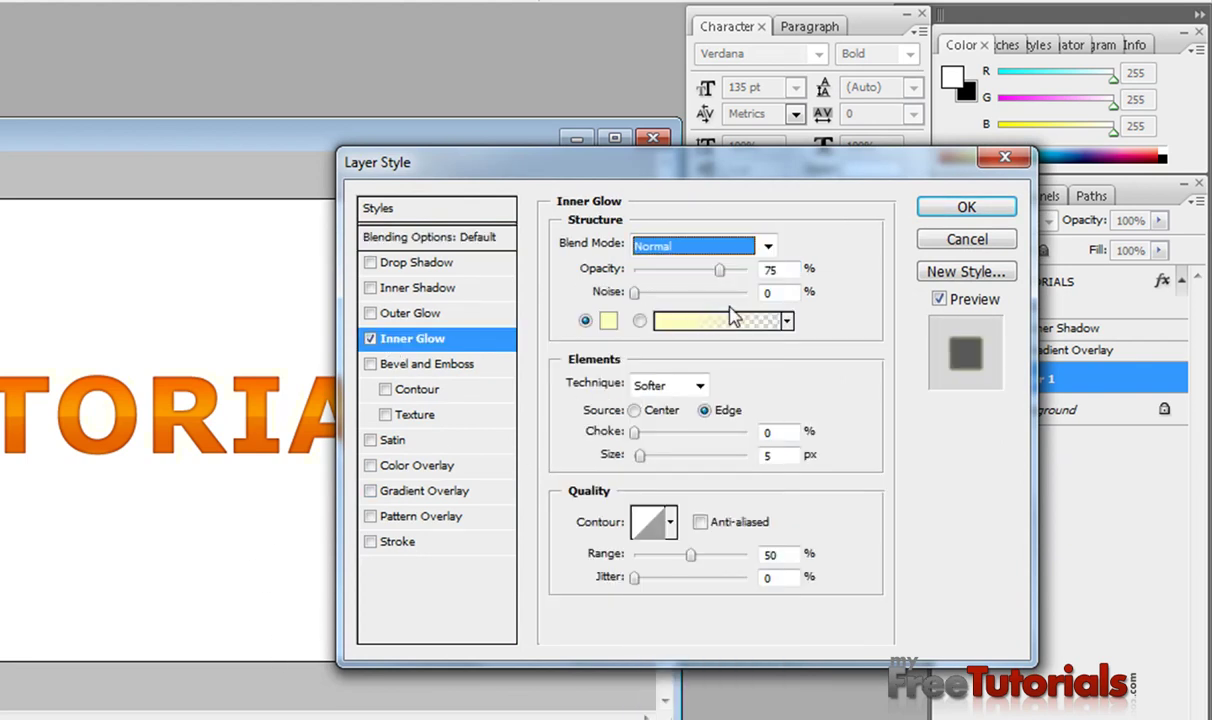
{"action": "left_click_drag", "start_coordinate": [720, 270], "coordinate": [762, 268]}
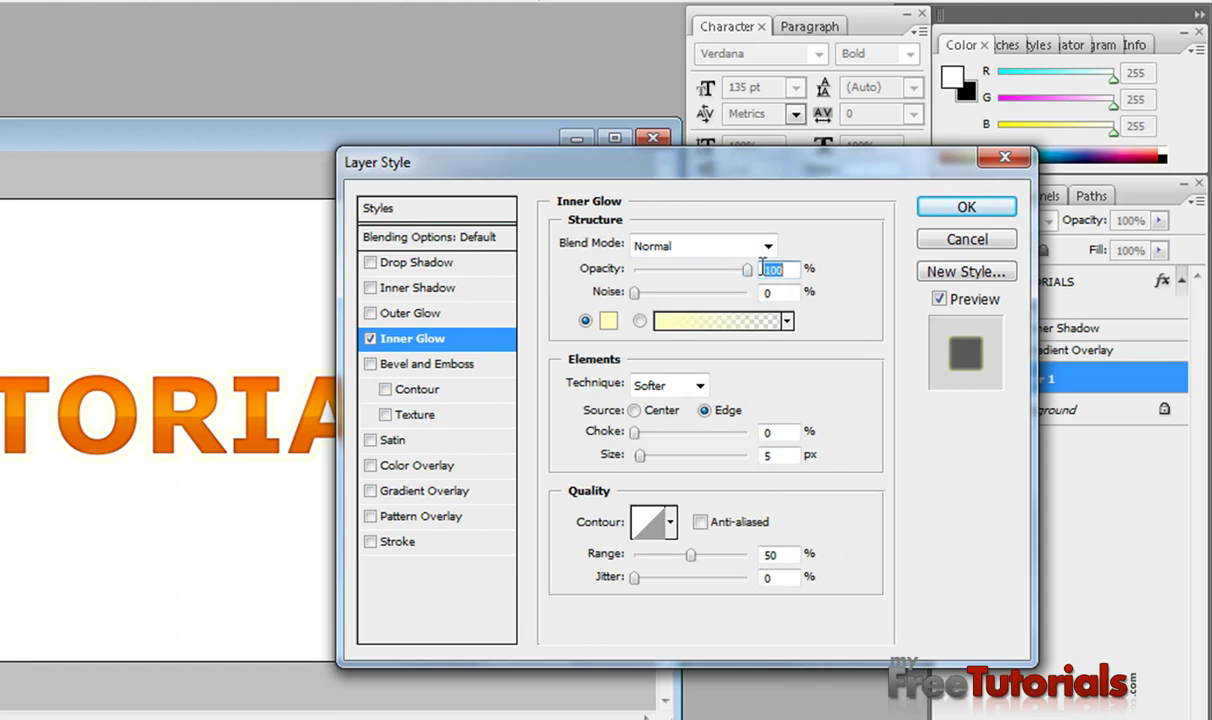
Make the inner glow white with 15% choke and 4 px size, and enable Gradient Overlay
{"action": "left_click", "coordinate": [608, 320]}
{"action": "left_click_drag", "start_coordinate": [419, 258], "coordinate": [238, 190]}
{"action": "left_click", "coordinate": [879, 243]}
{"action": "left_click", "coordinate": [785, 456]}
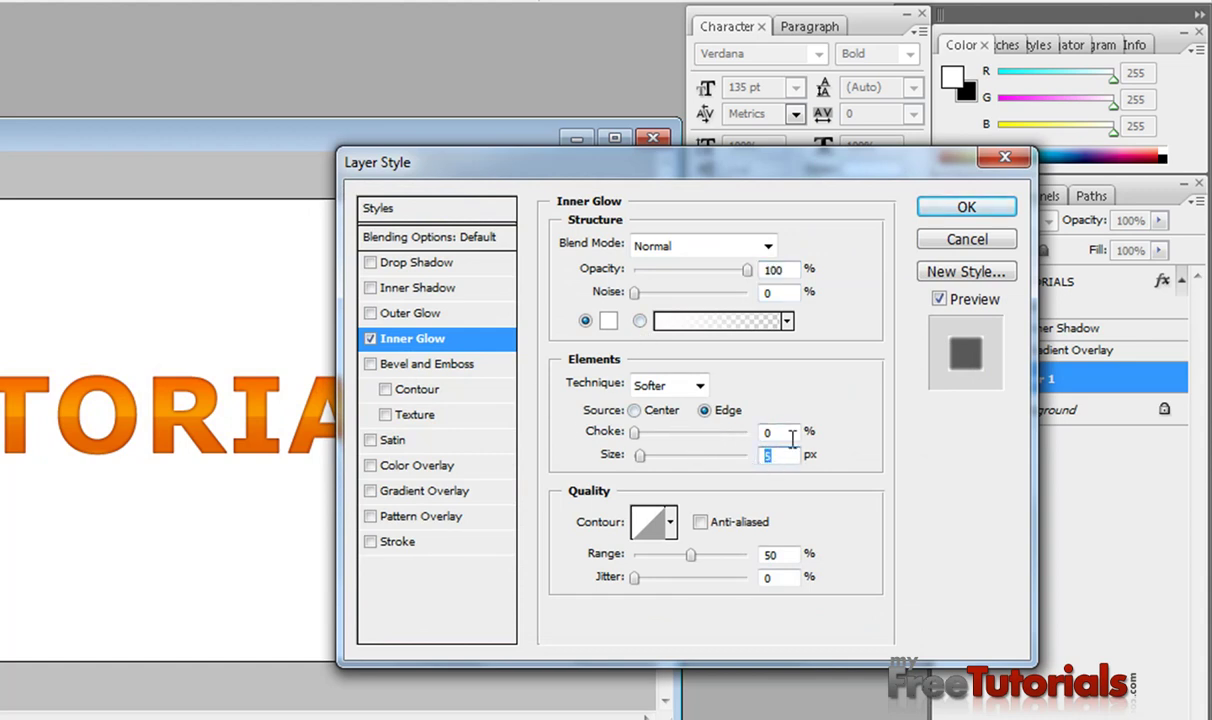
{"action": "left_click", "coordinate": [789, 434]}
{"action": "type", "text": "15"}
{"action": "key", "text": "Tab"}
{"action": "type", "text": "4"}
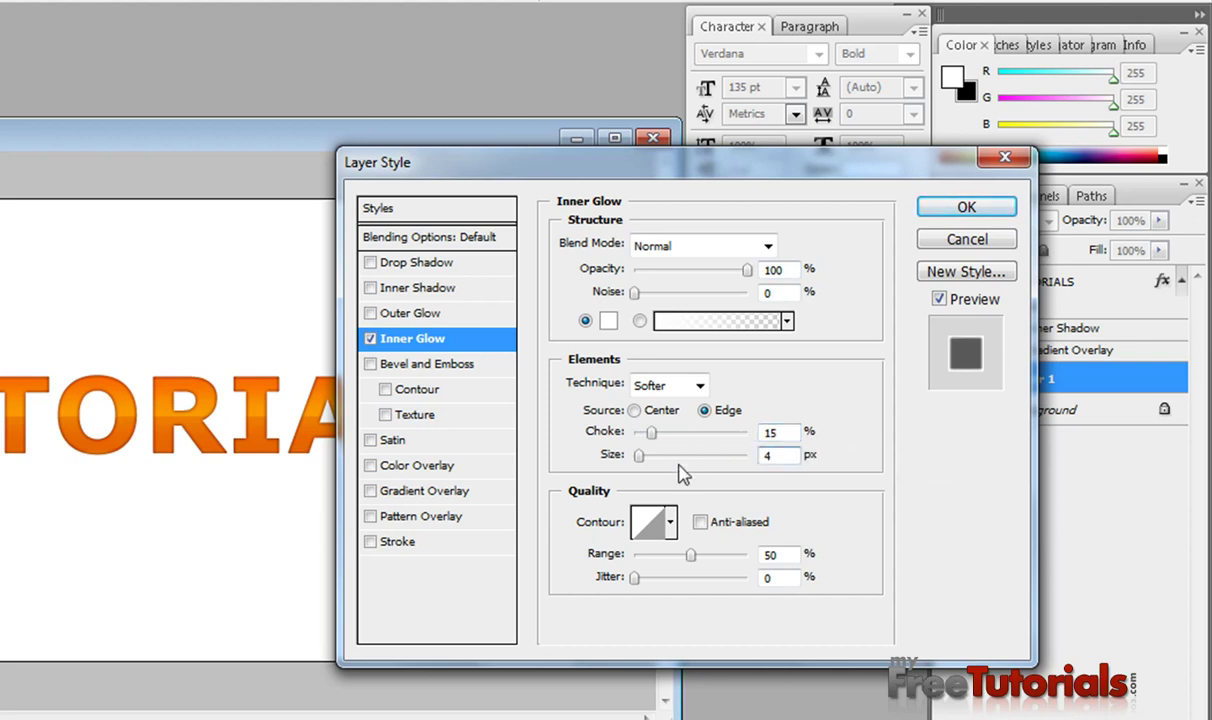
{"action": "left_click", "coordinate": [390, 490]}
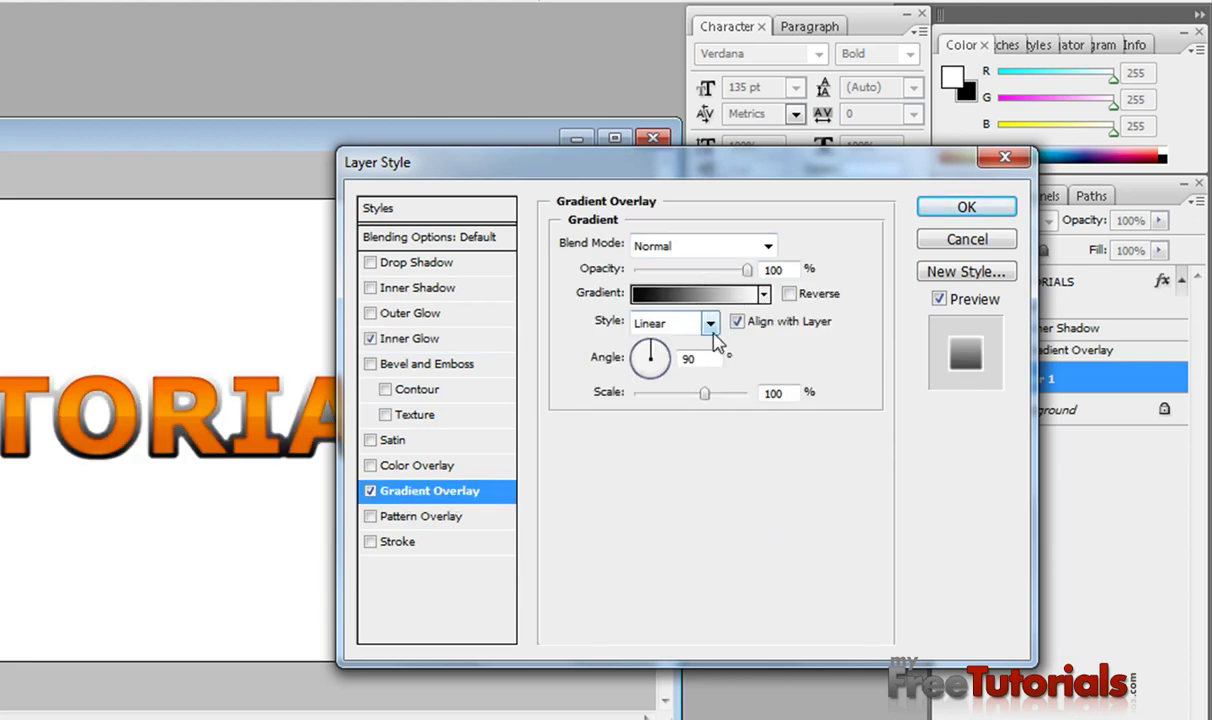
Set the gradient's left stop to grey a4a8ab and add a white stop at 50%
{"action": "left_click", "coordinate": [660, 293]}
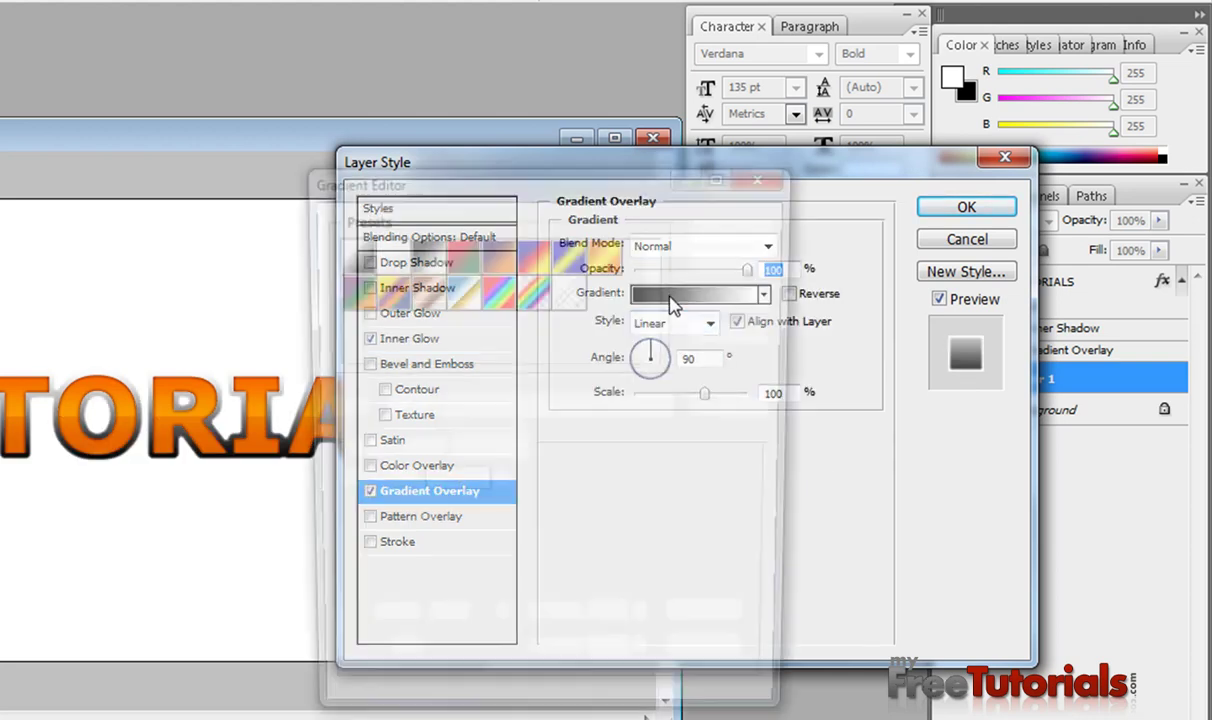
{"action": "double_click", "coordinate": [336, 572]}
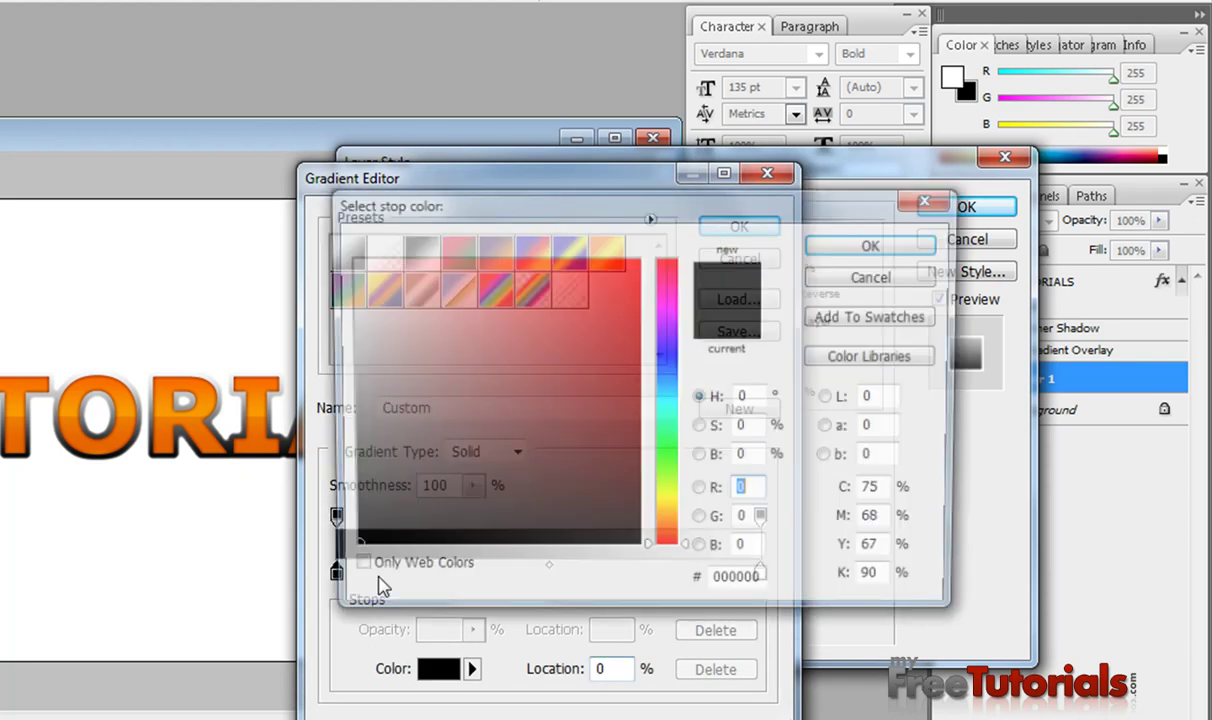
{"action": "left_click", "coordinate": [766, 587]}
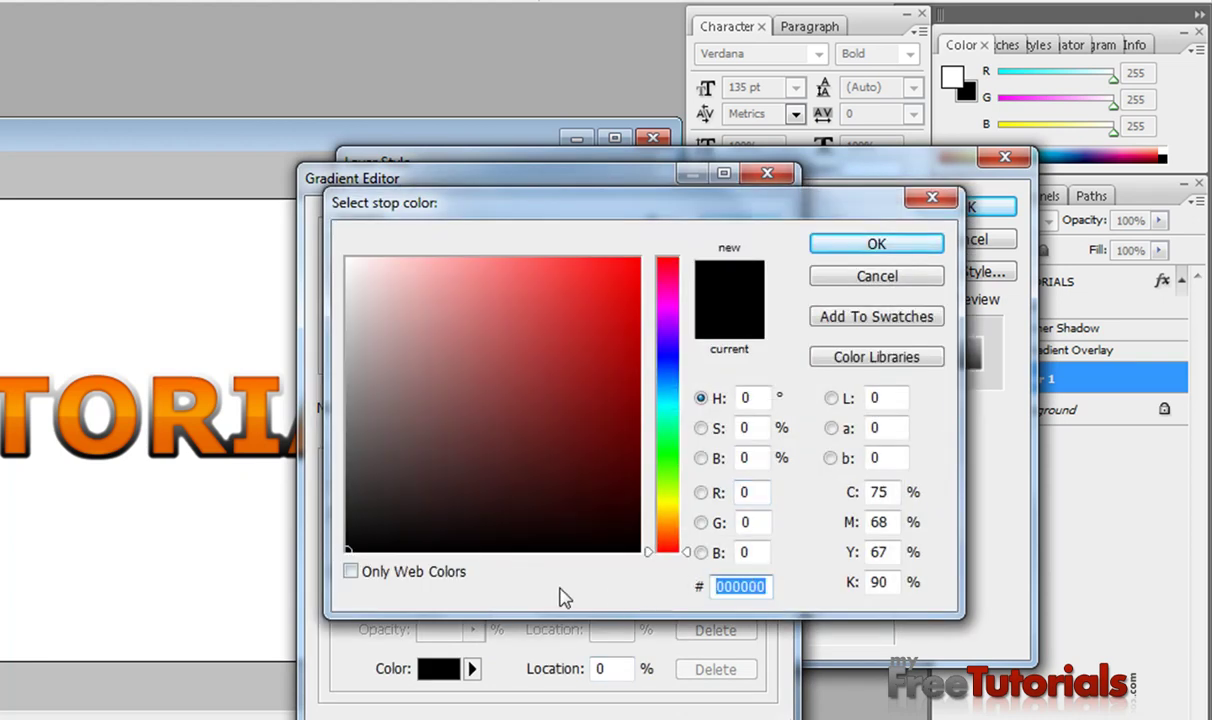
{"action": "type", "text": "a4a"}
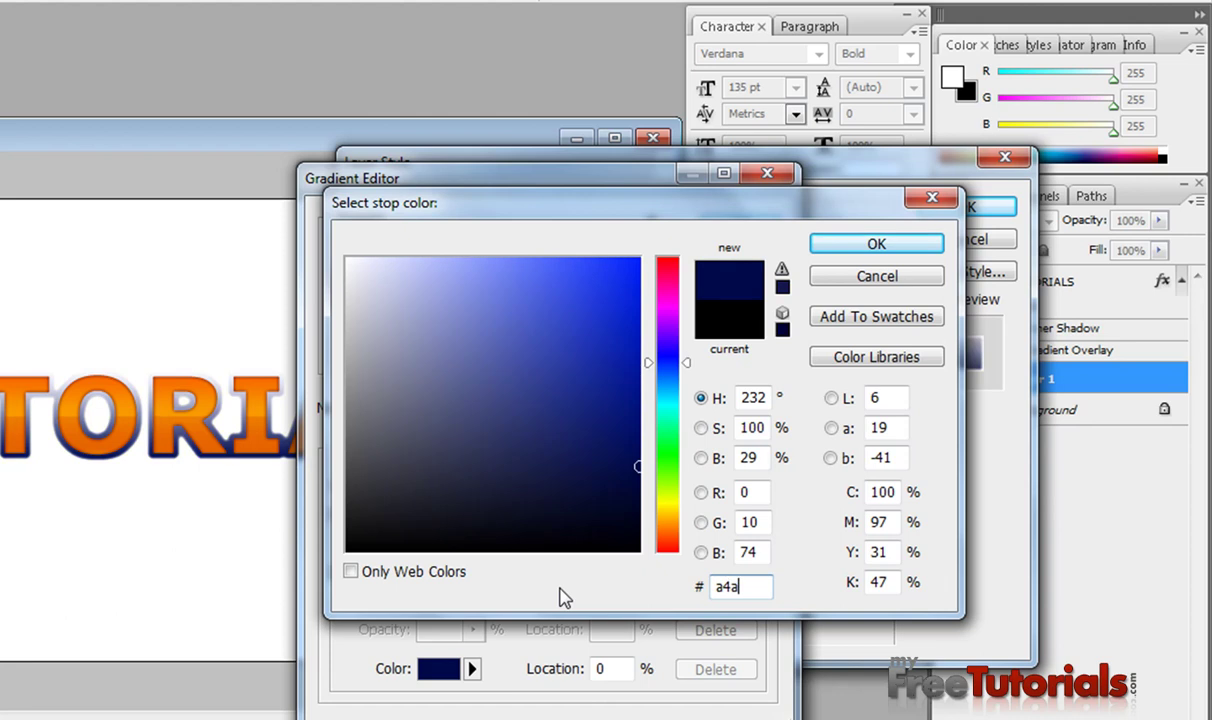
{"action": "type", "text": "8ab"}
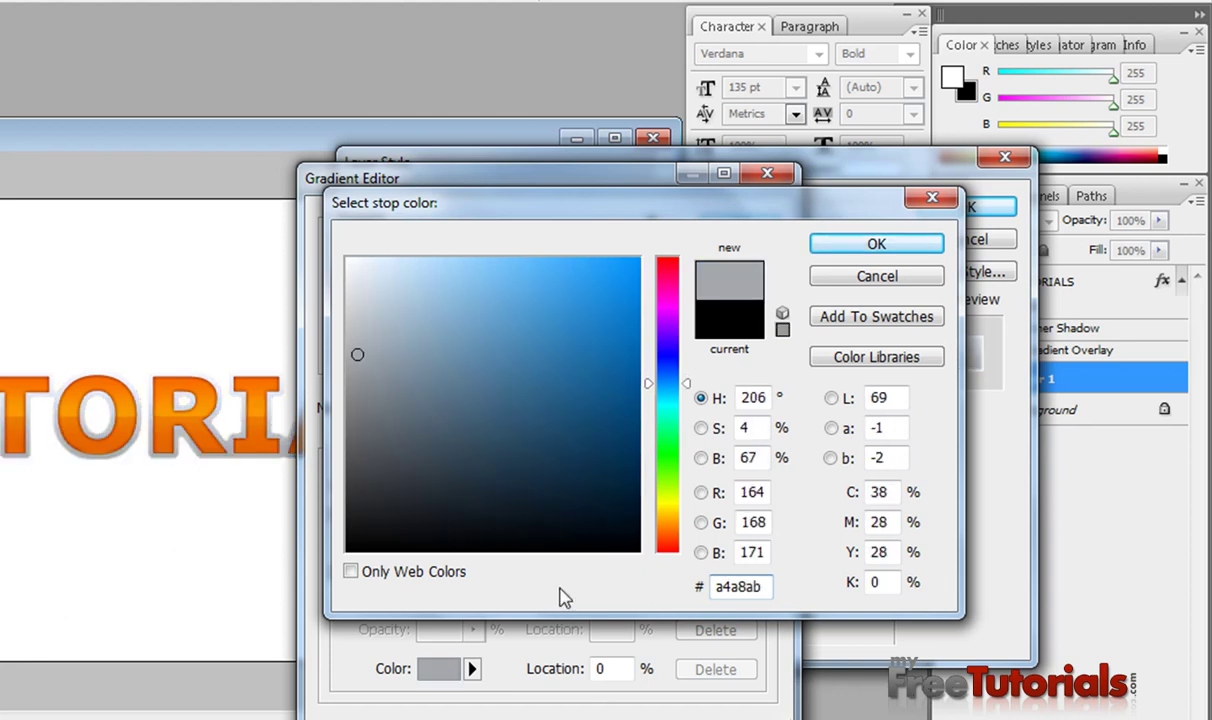
{"action": "key", "text": "Return"}
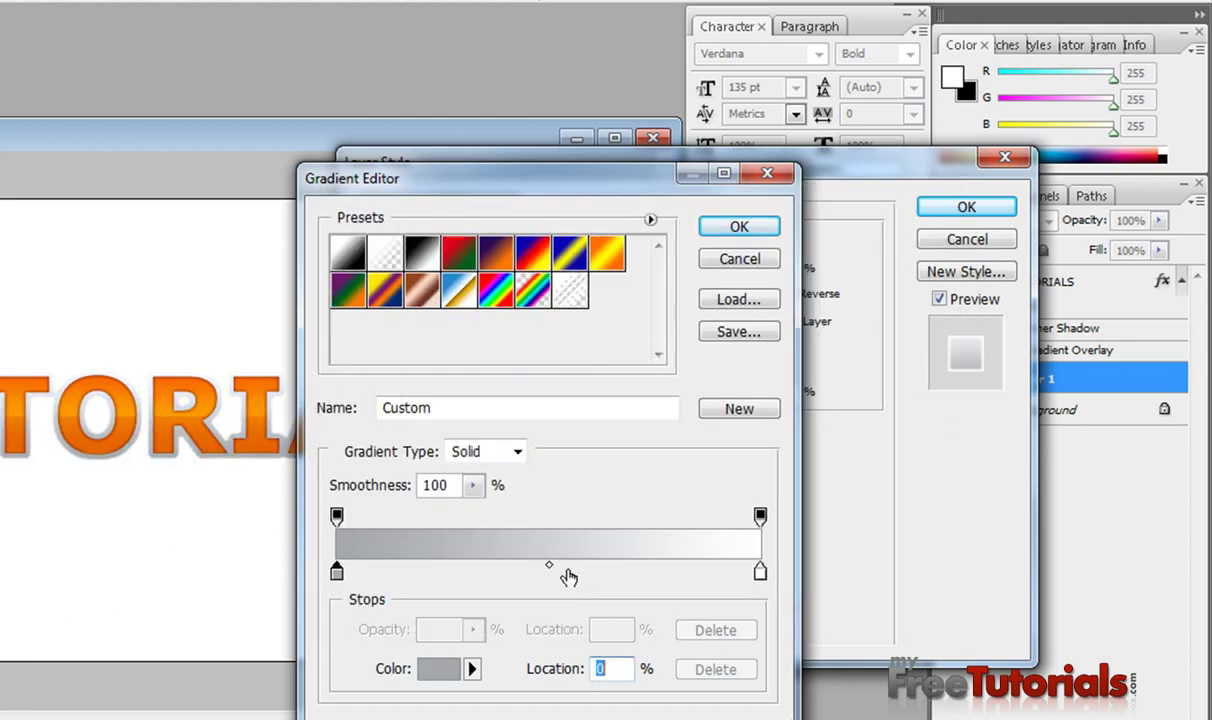
{"action": "left_click_drag", "start_coordinate": [557, 572], "coordinate": [548, 572]}
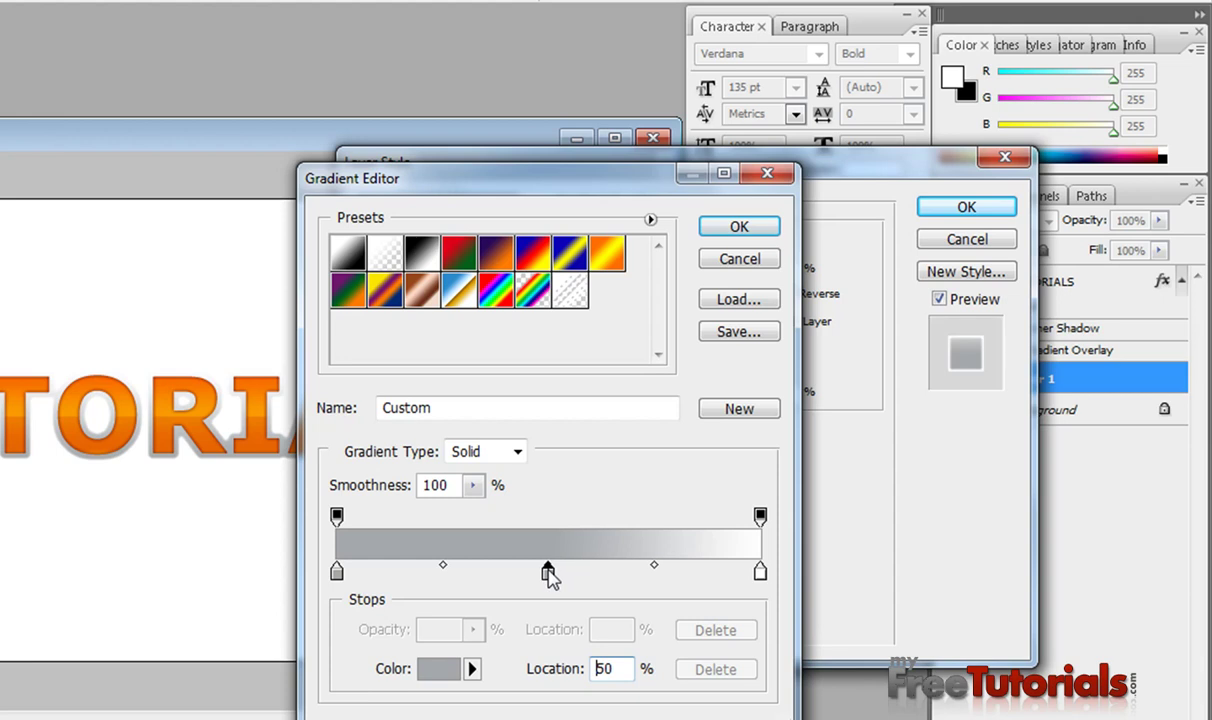
{"action": "double_click", "coordinate": [548, 572]}
{"action": "left_click", "coordinate": [197, 224]}
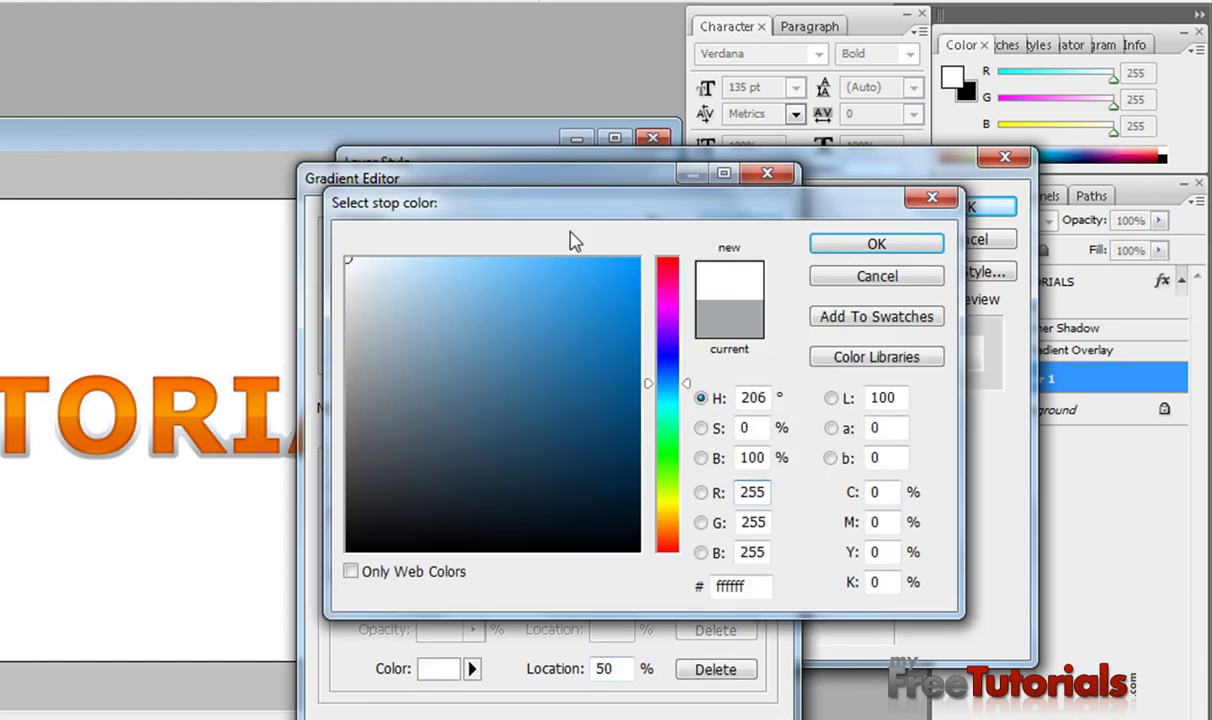
{"action": "left_click", "coordinate": [840, 248]}
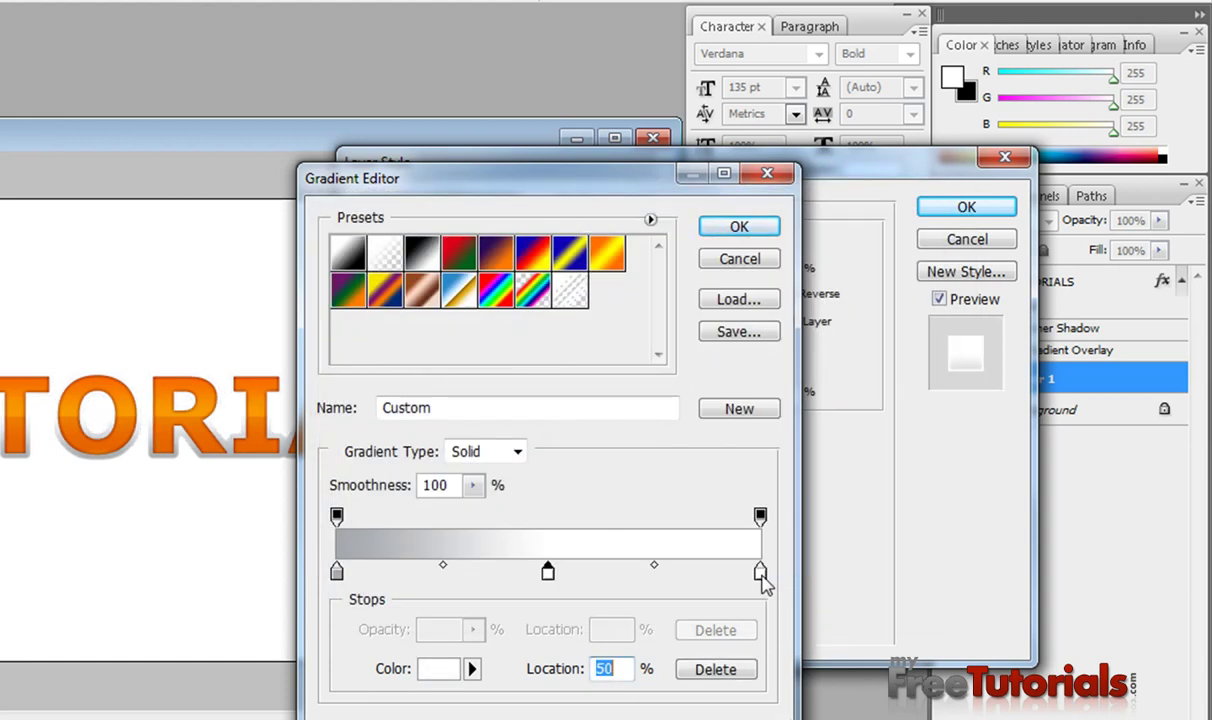
Set the right stop to grey a4a8ab, move the grey stops to 29% and 68%, and accept
{"action": "double_click", "coordinate": [760, 574]}
{"action": "left_click", "coordinate": [758, 588]}
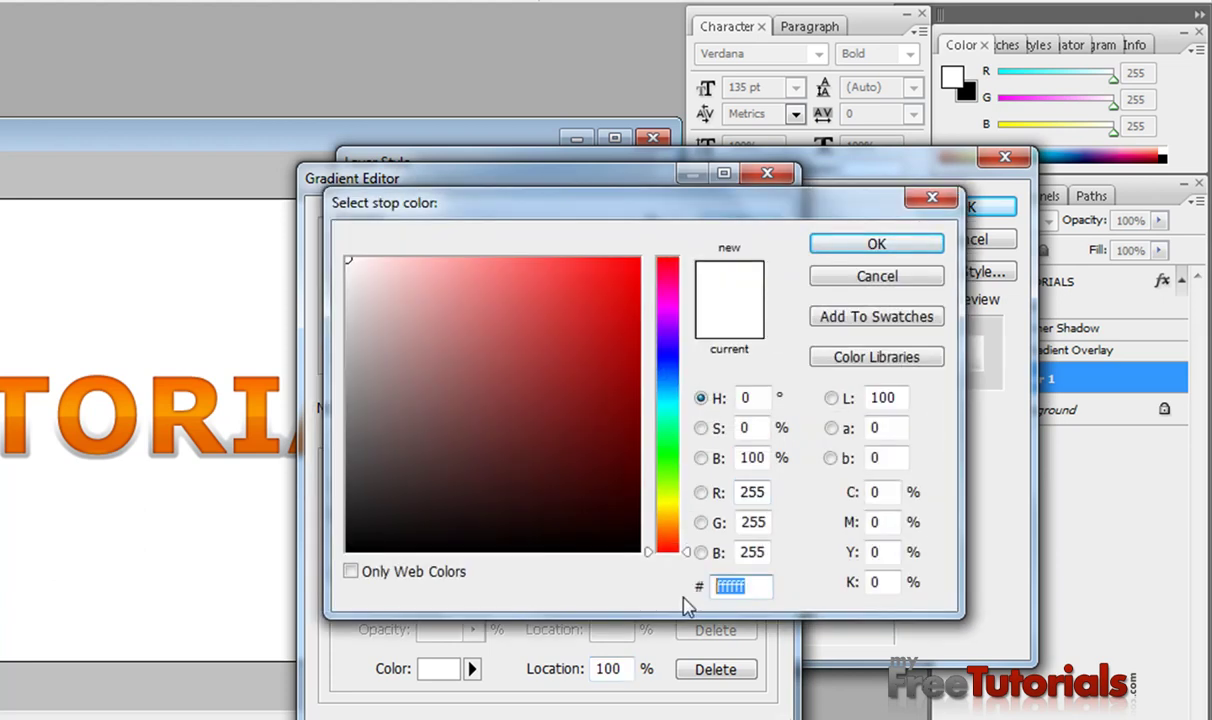
{"action": "type", "text": "a4a8ab"}
{"action": "key", "text": "Return"}
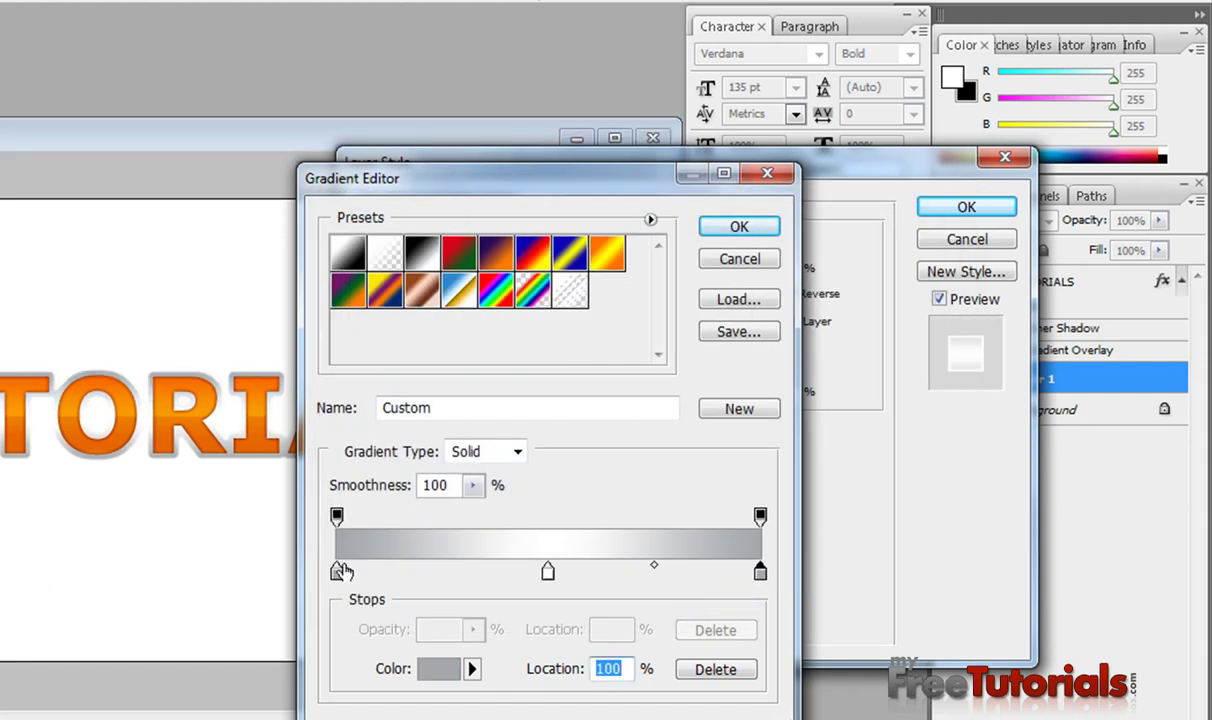
{"action": "left_click_drag", "start_coordinate": [337, 577], "coordinate": [452, 577]}
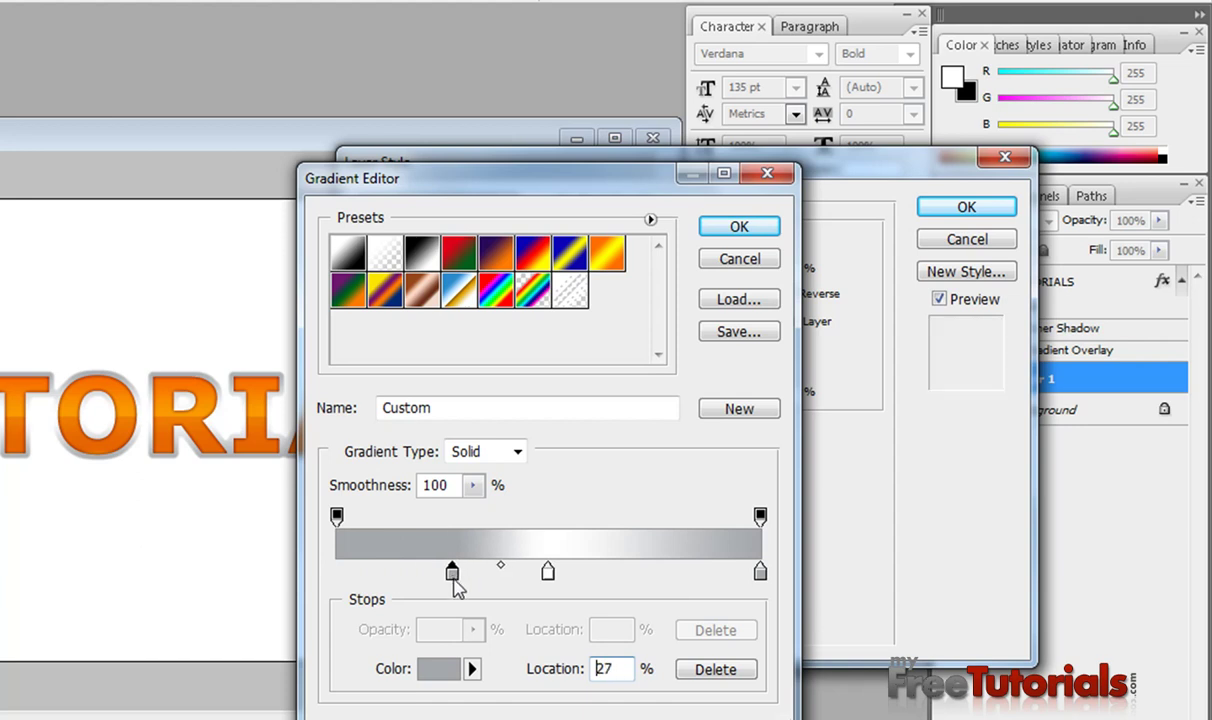
{"action": "left_click_drag", "start_coordinate": [760, 577], "coordinate": [638, 574]}
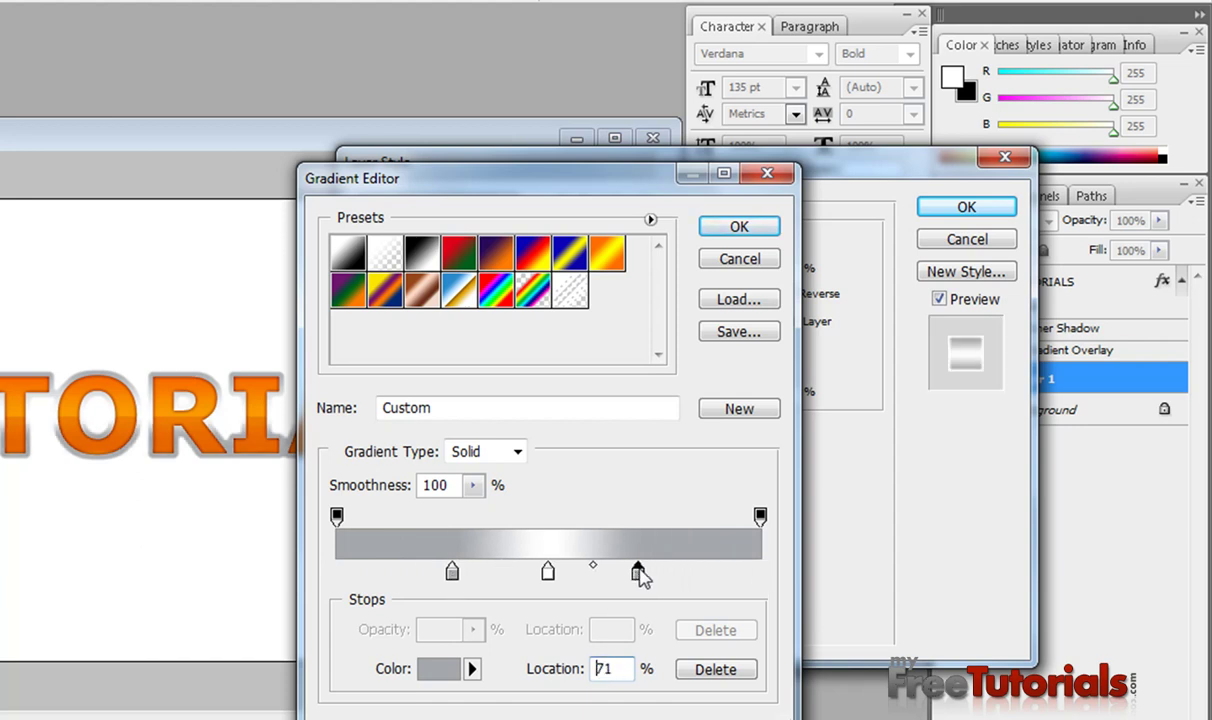
{"action": "left_click_drag", "start_coordinate": [452, 575], "coordinate": [460, 575]}
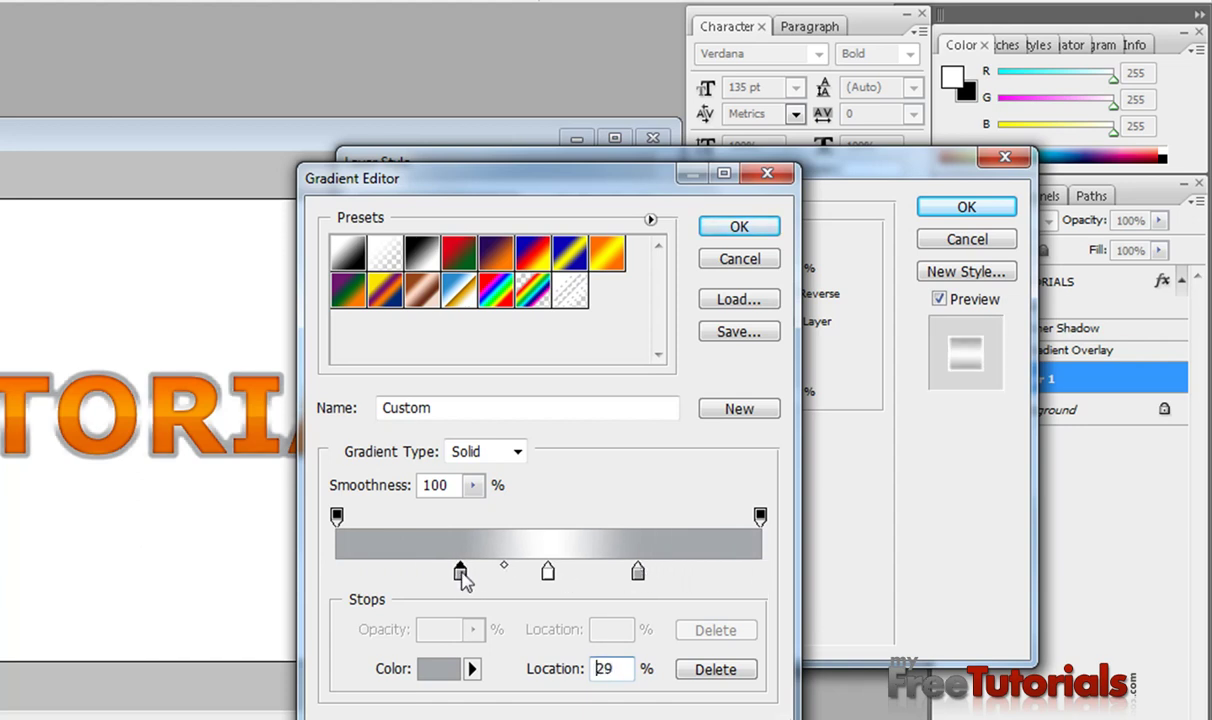
{"action": "left_click_drag", "start_coordinate": [638, 574], "coordinate": [629, 585]}
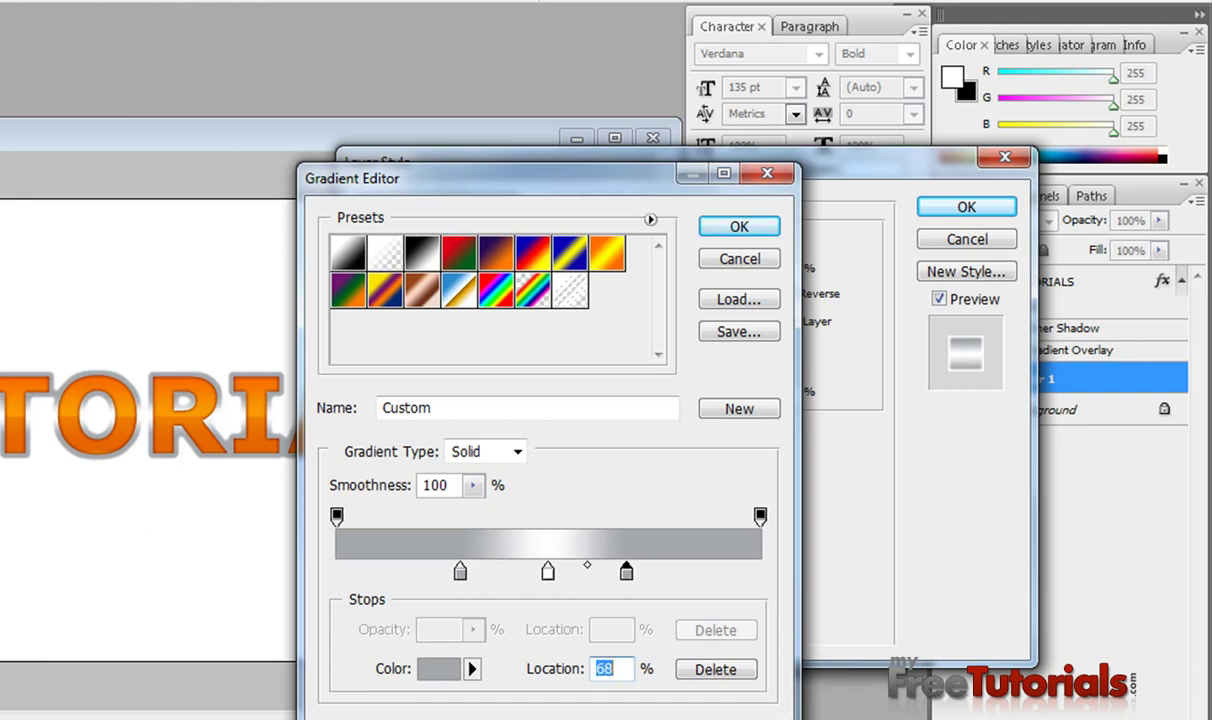
{"action": "left_click", "coordinate": [740, 228]}
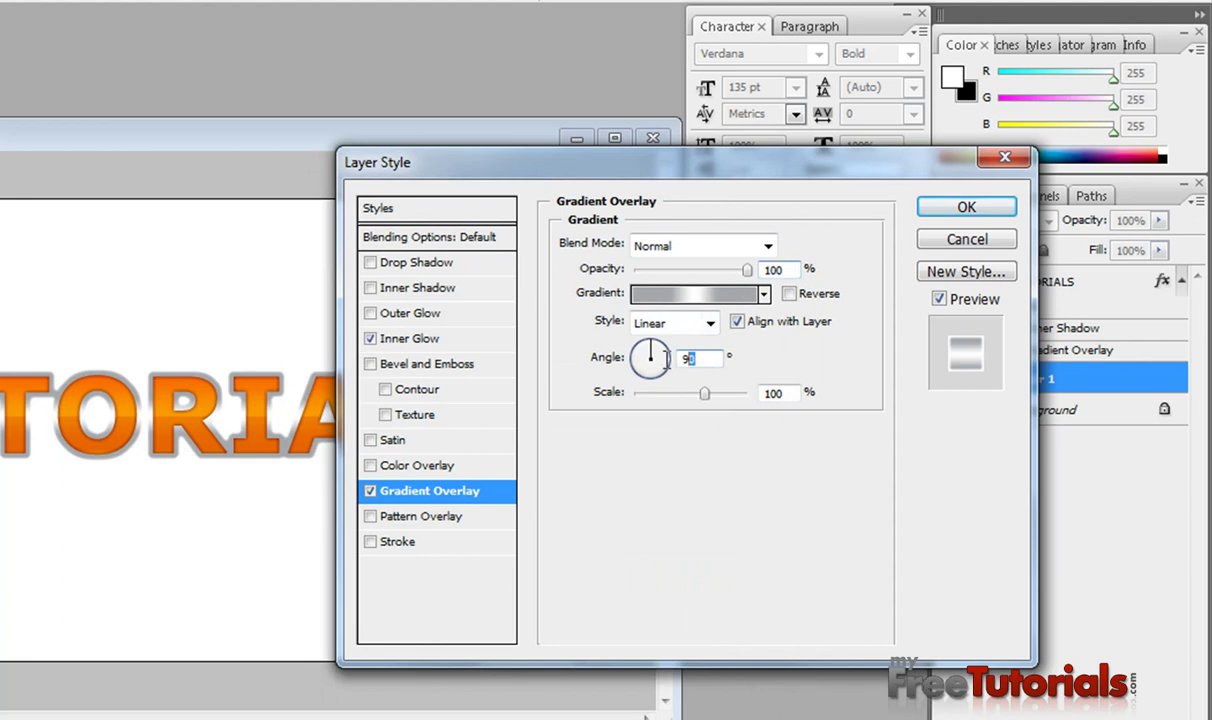
Set the gradient angle to 35°, add a 1 px grey 747579 stroke, and apply the style
{"action": "type", "text": "35"}
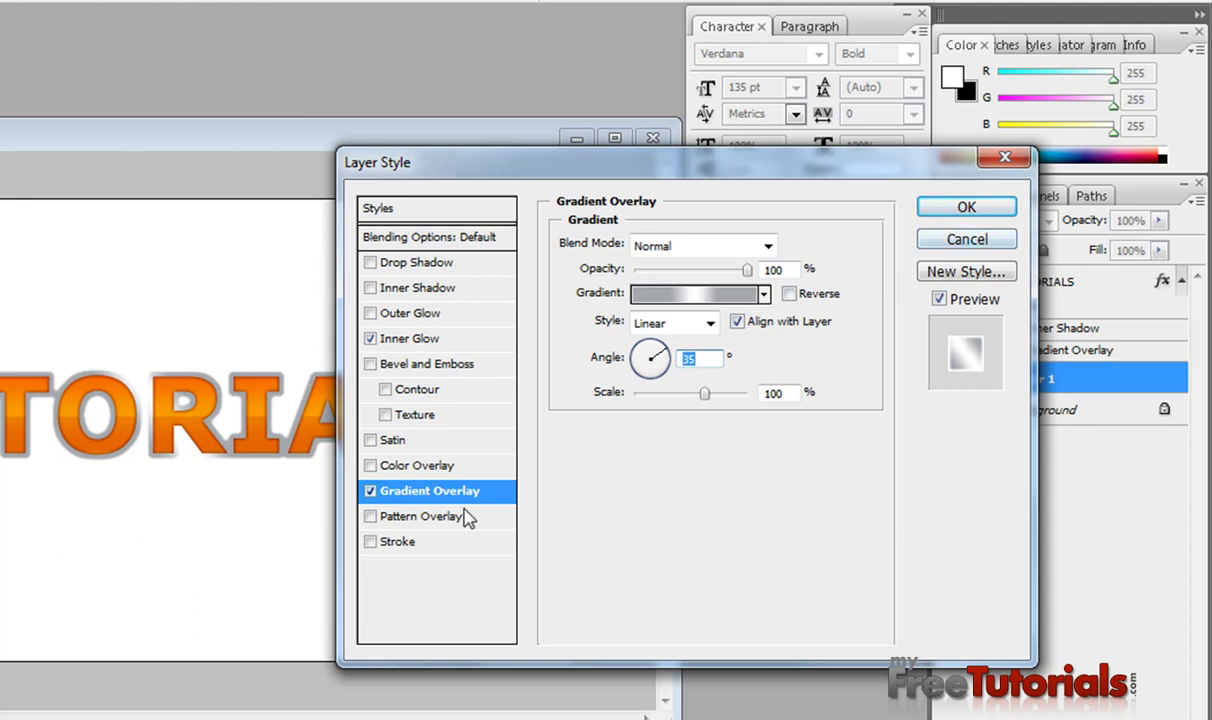
{"action": "left_click", "coordinate": [400, 541]}
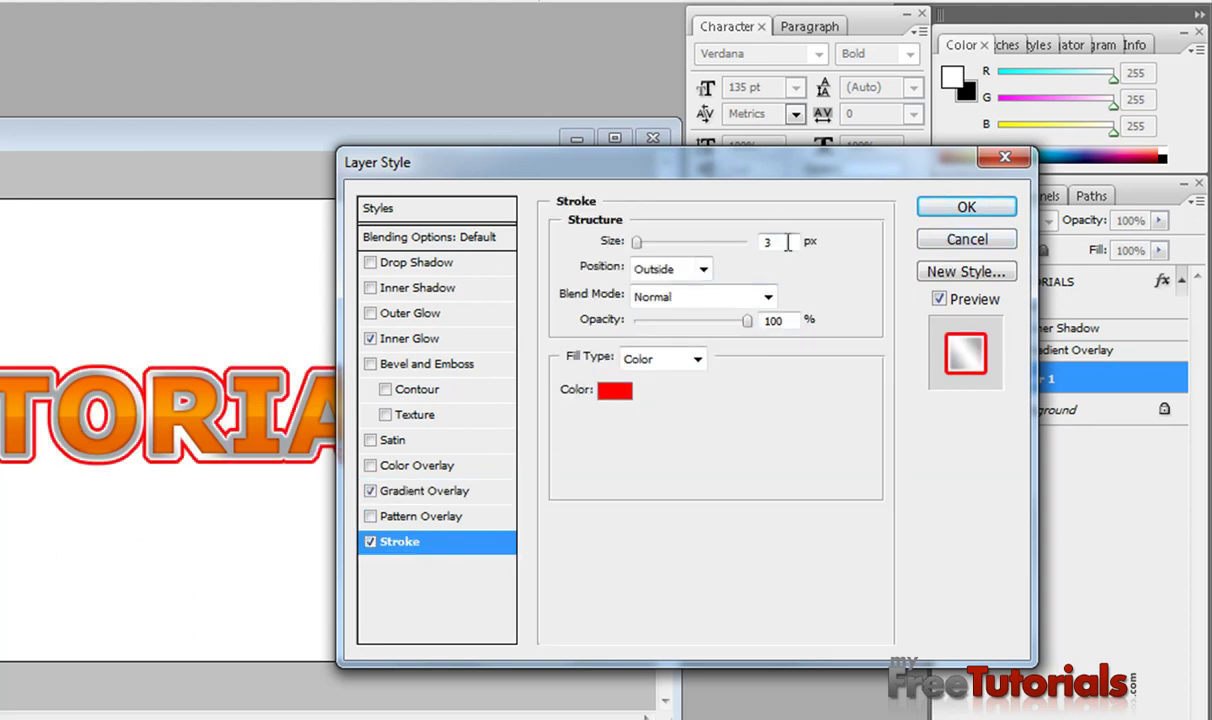
{"action": "left_click_drag", "start_coordinate": [636, 242], "coordinate": [630, 242]}
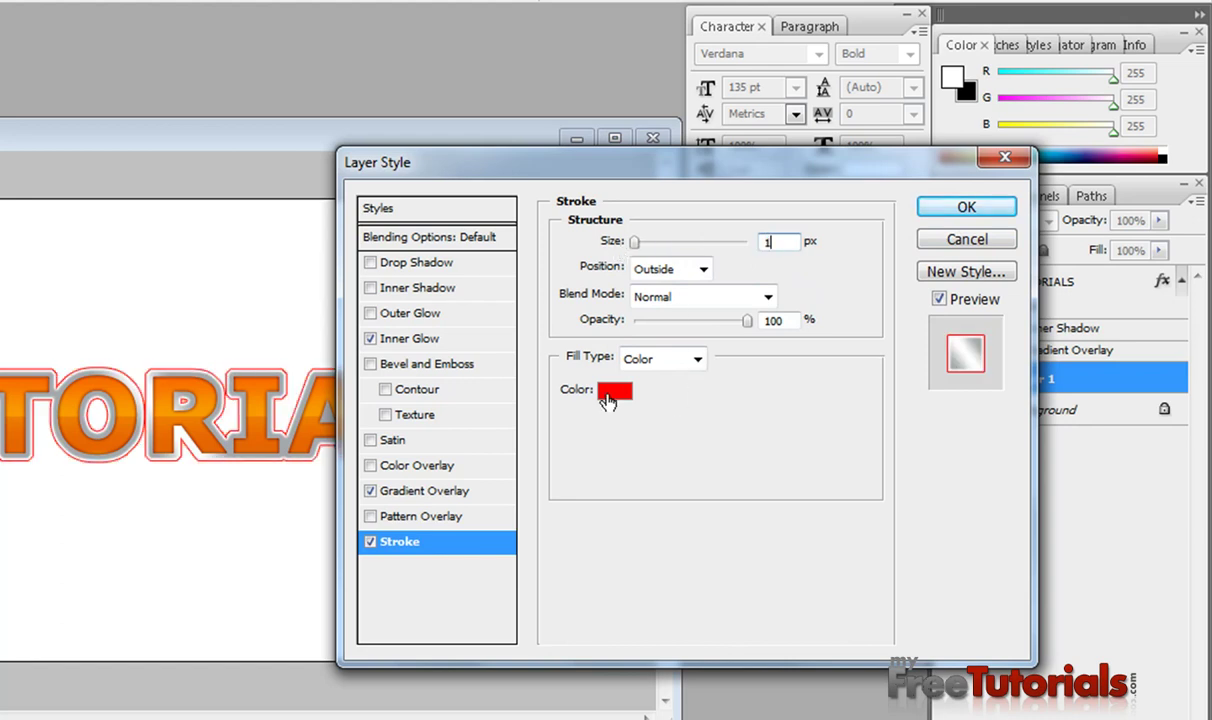
{"action": "left_click", "coordinate": [612, 392]}
{"action": "left_click", "coordinate": [762, 587]}
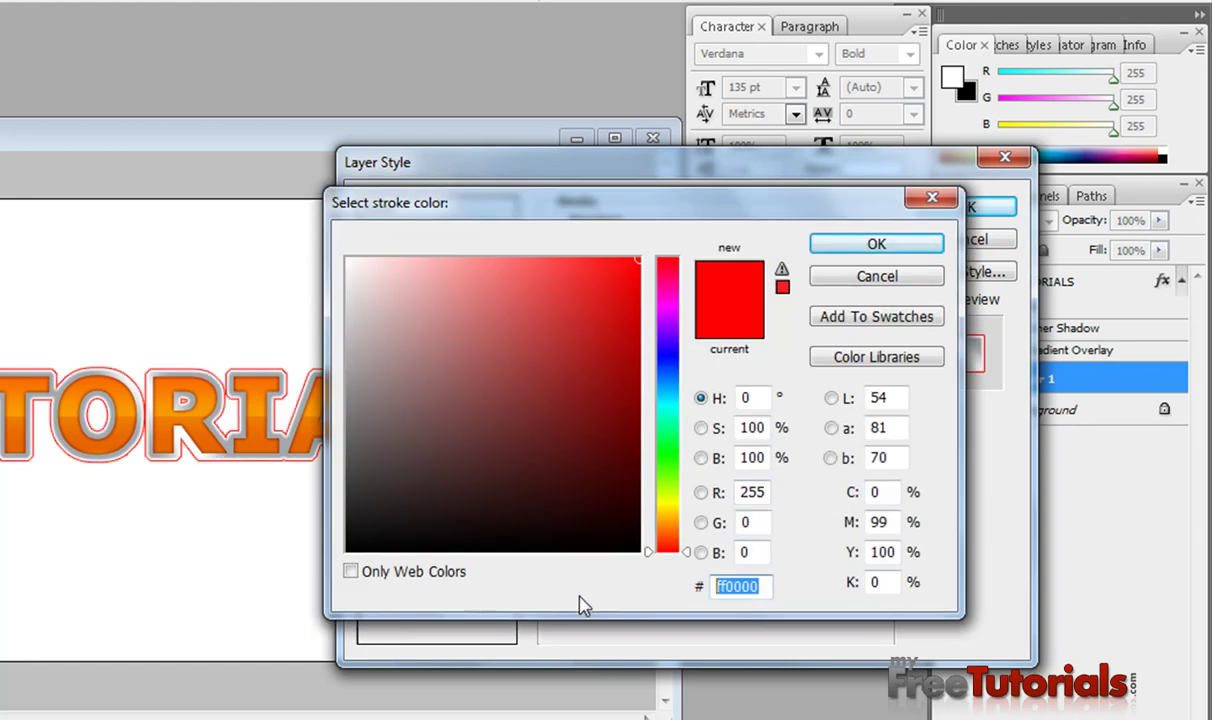
{"action": "type", "text": "75"}
{"action": "key", "text": "BackSpace"}
{"action": "type", "text": "47579"}
{"action": "key", "text": "Return"}
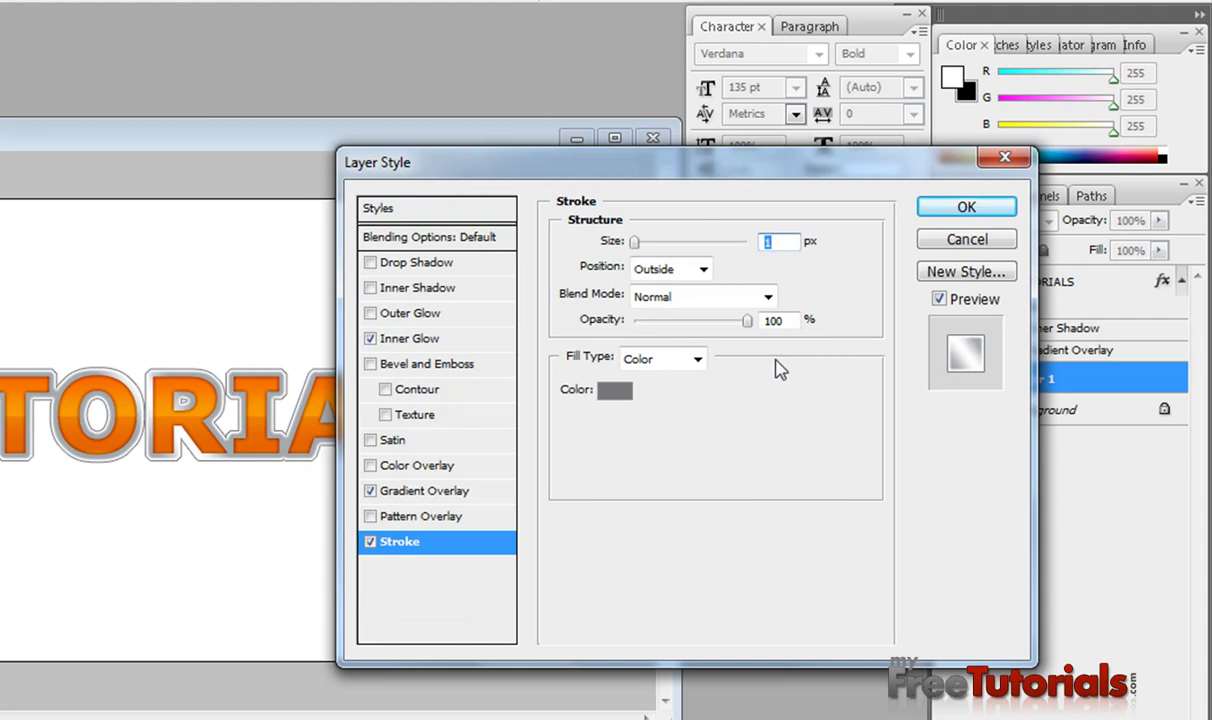
{"action": "left_click", "coordinate": [968, 210]}
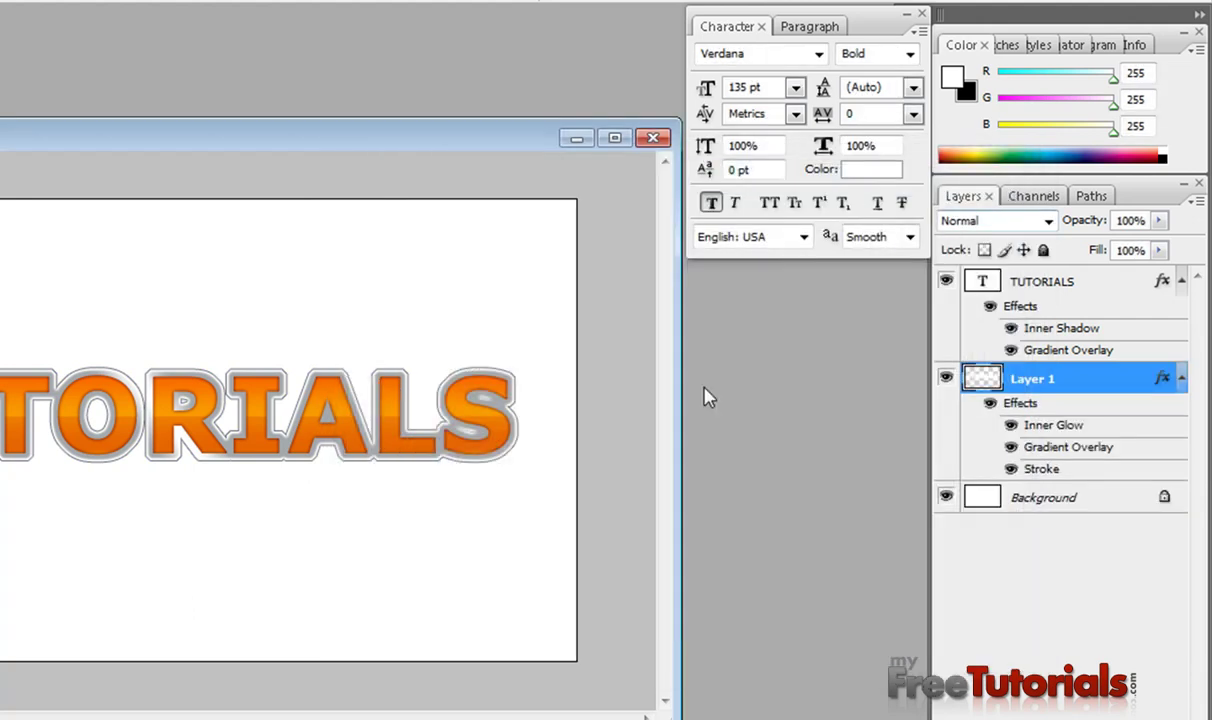